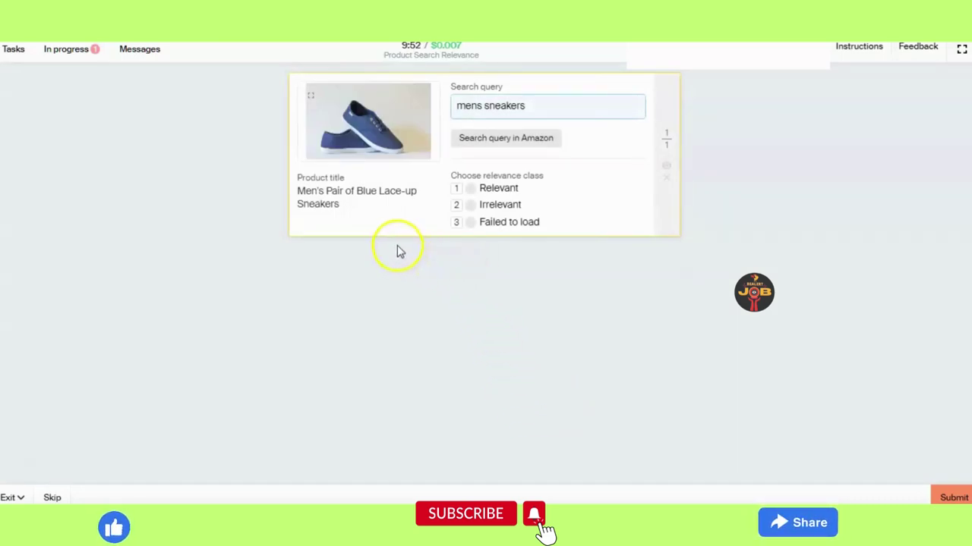
- Choose Relevant for the blue lace-up sneakers after rereading the 'mens sneakers' query and product title
triple_click(509, 104)
left_click(514, 140)
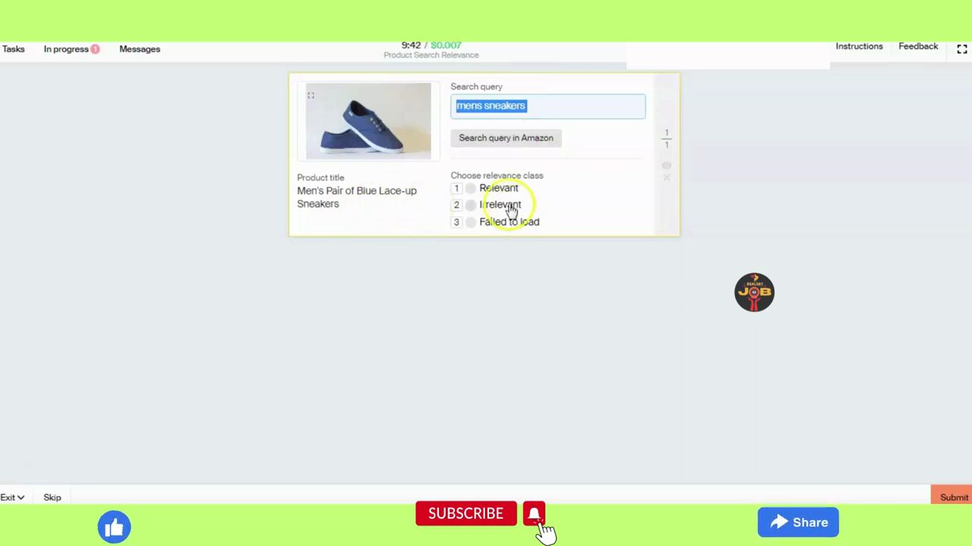
left_click(471, 189)
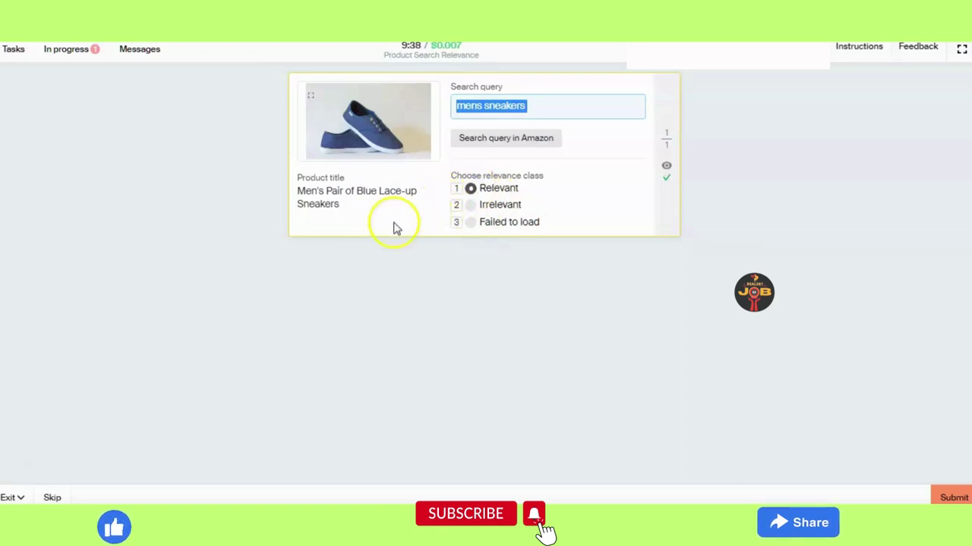
left_click_drag(299, 212, 359, 214)
left_click_drag(304, 191, 391, 192)
left_click(390, 191)
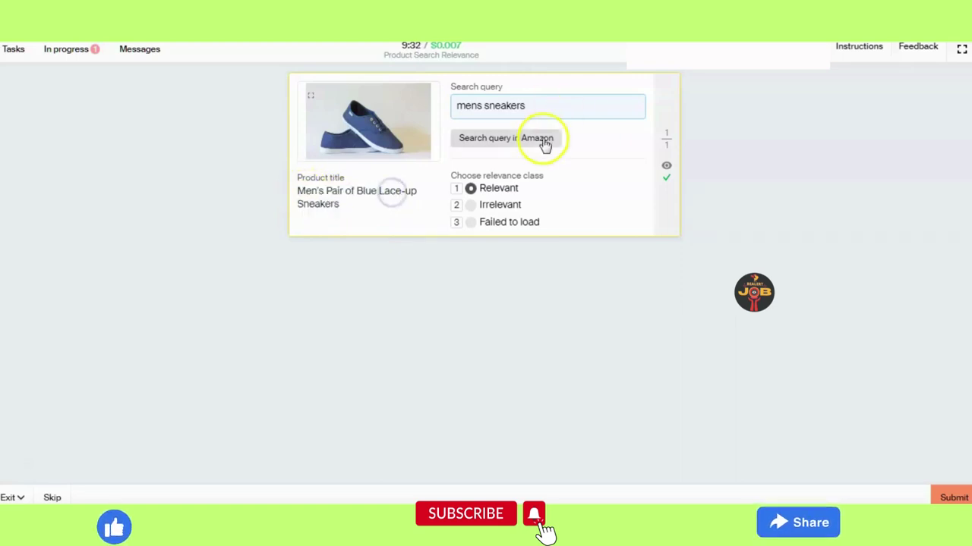
- Look up the query on Amazon and scroll through the 'blue canvas shoes men' results
left_click(544, 142)
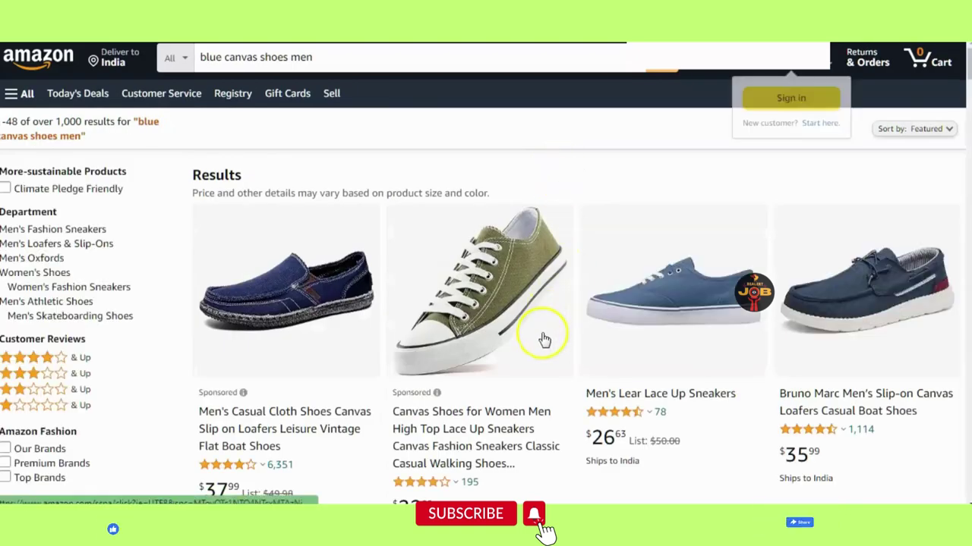
scroll(542, 336, "down", 1)
scroll(542, 336, "up", 1)
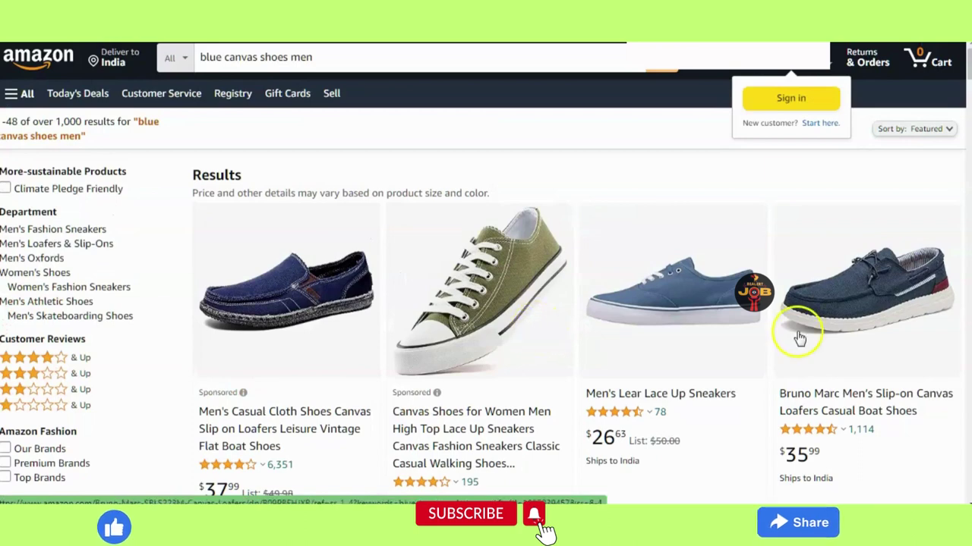
scroll(798, 336, "down", 1)
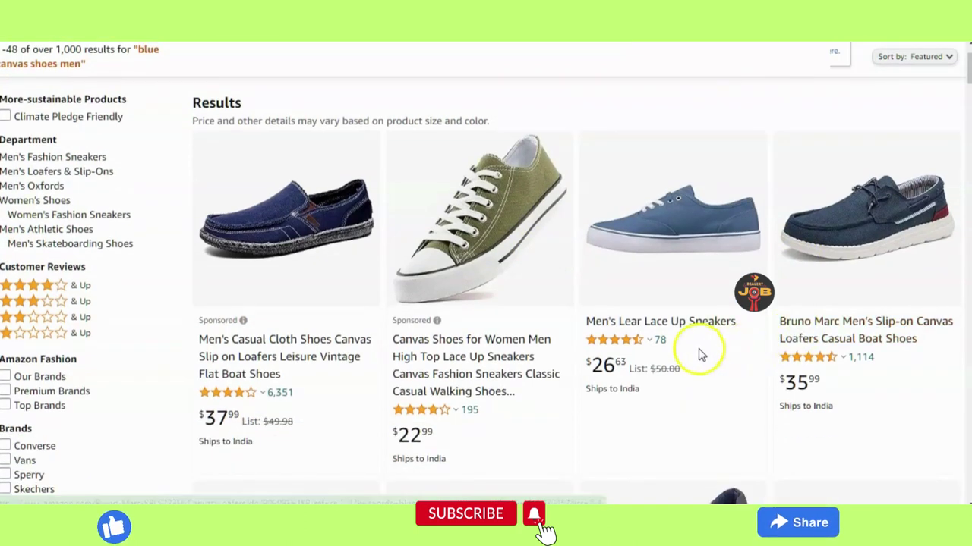
scroll(727, 334, "down", 1)
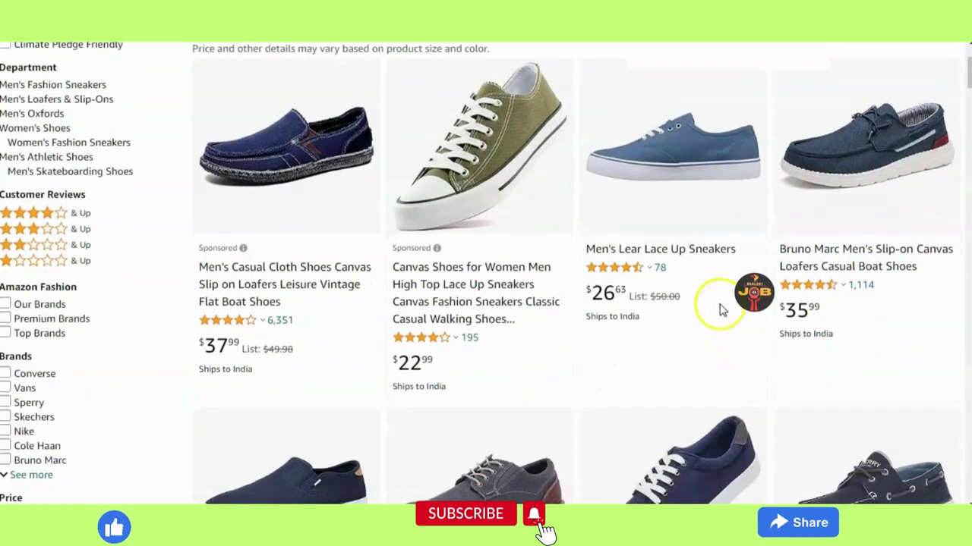
scroll(722, 310, "down", 3)
scroll(685, 340, "down", 2)
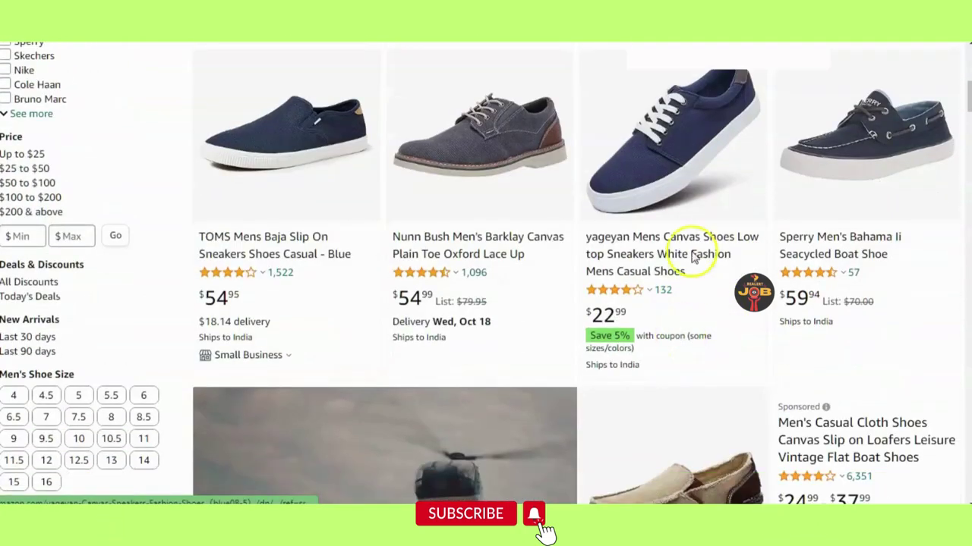
scroll(699, 278, "down", 2)
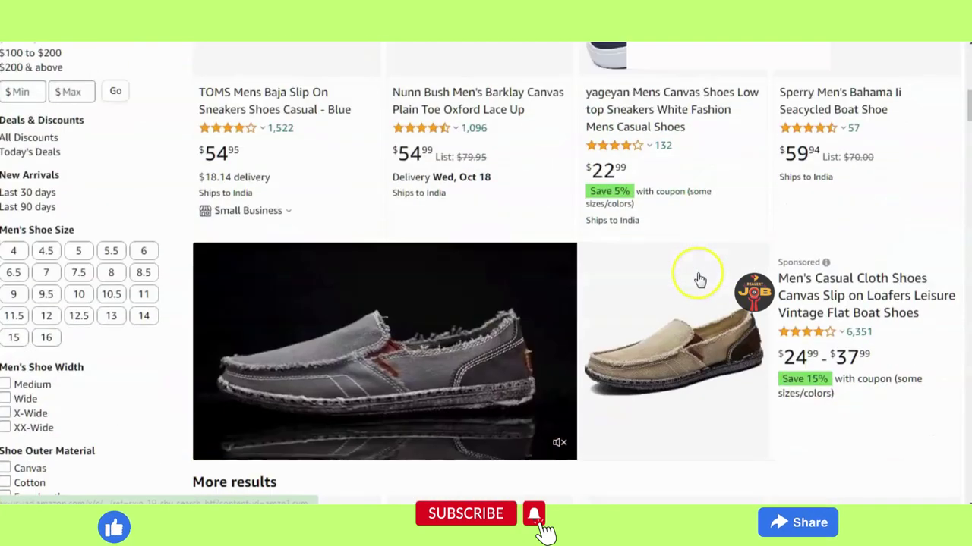
scroll(698, 277, "up", 4)
scroll(699, 281, "down", 3)
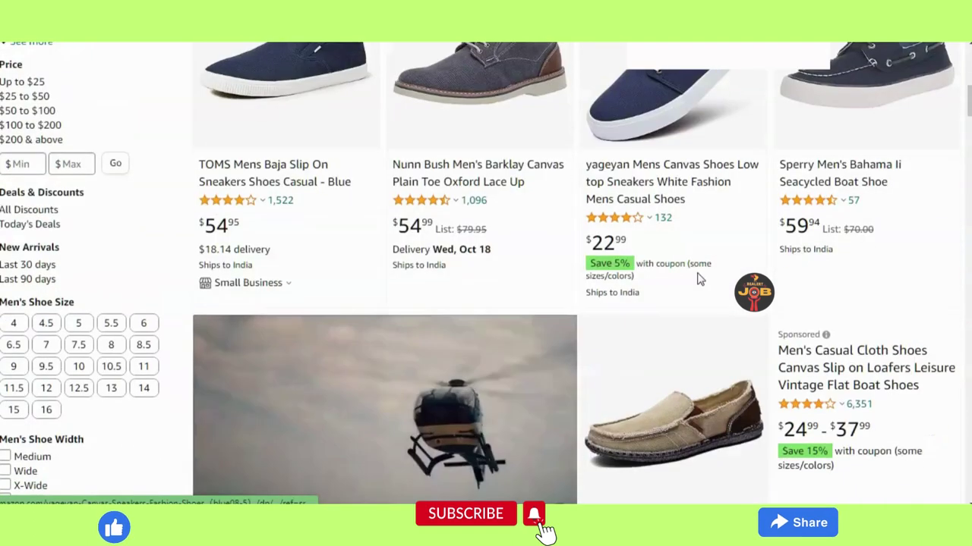
scroll(699, 281, "down", 1)
scroll(699, 281, "down", 2)
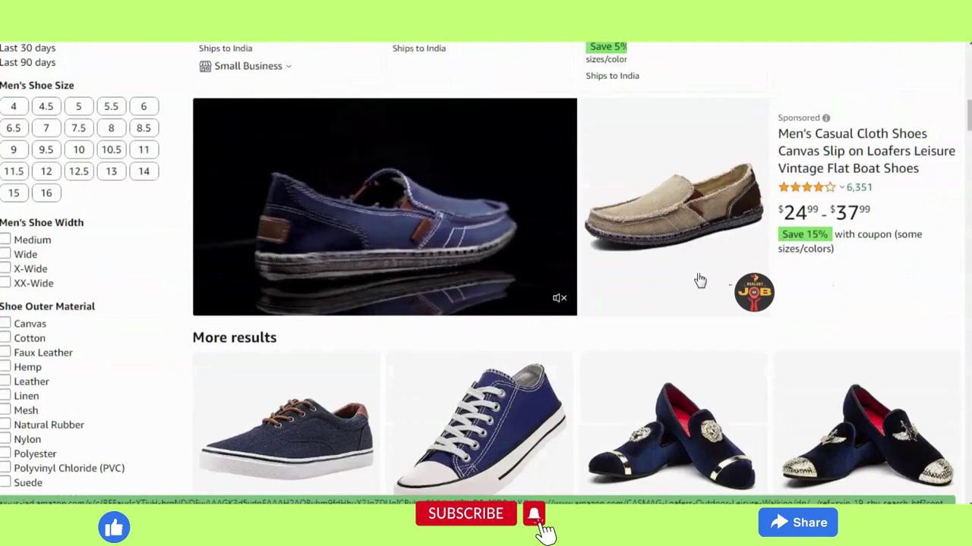
scroll(699, 281, "down", 2)
scroll(699, 280, "down", 1)
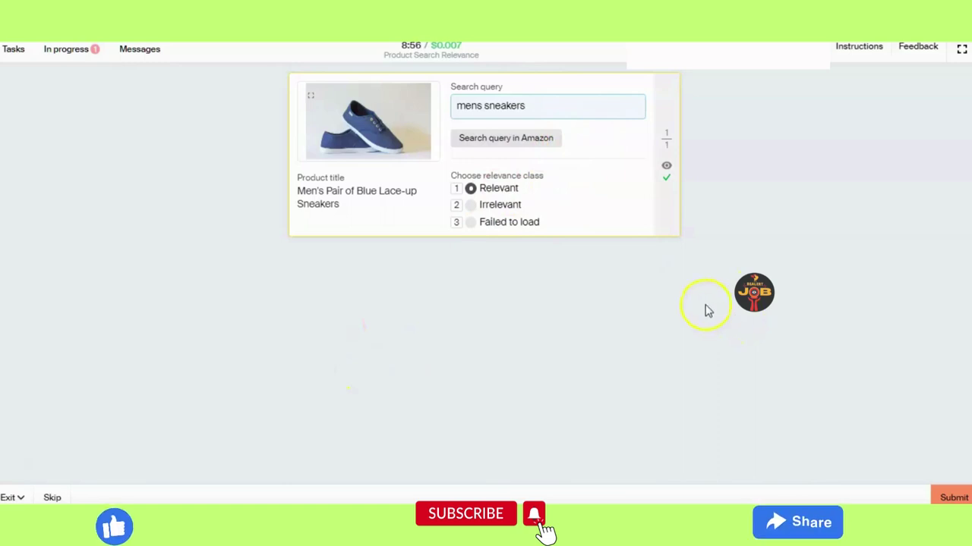
- Highlight the Product Search Relevance task name, then view and close the enlarged sneaker photo
triple_click(408, 55)
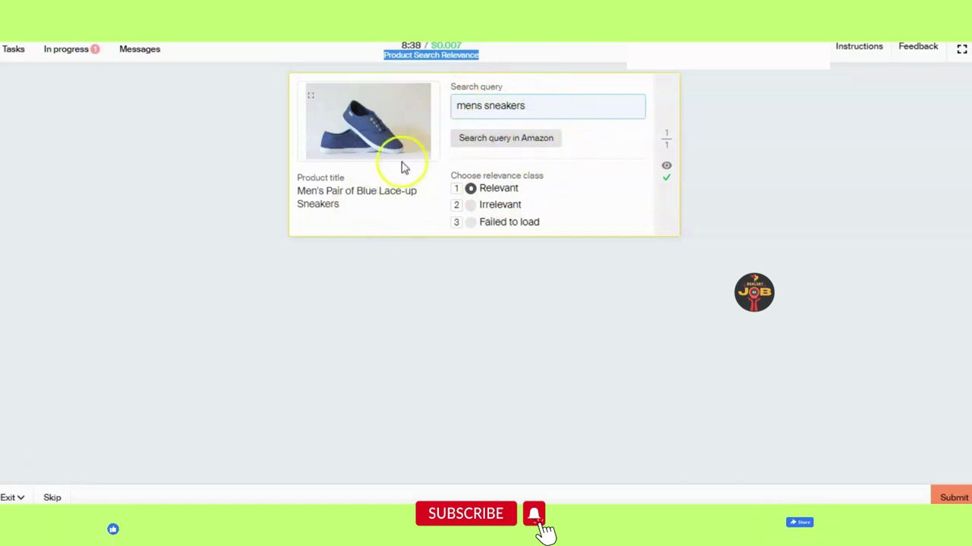
left_click(366, 121)
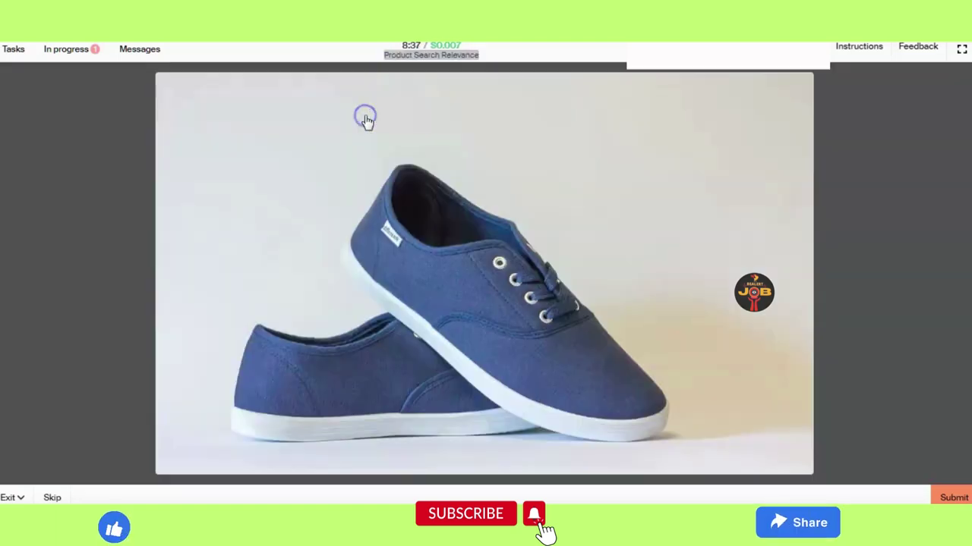
left_click(845, 263)
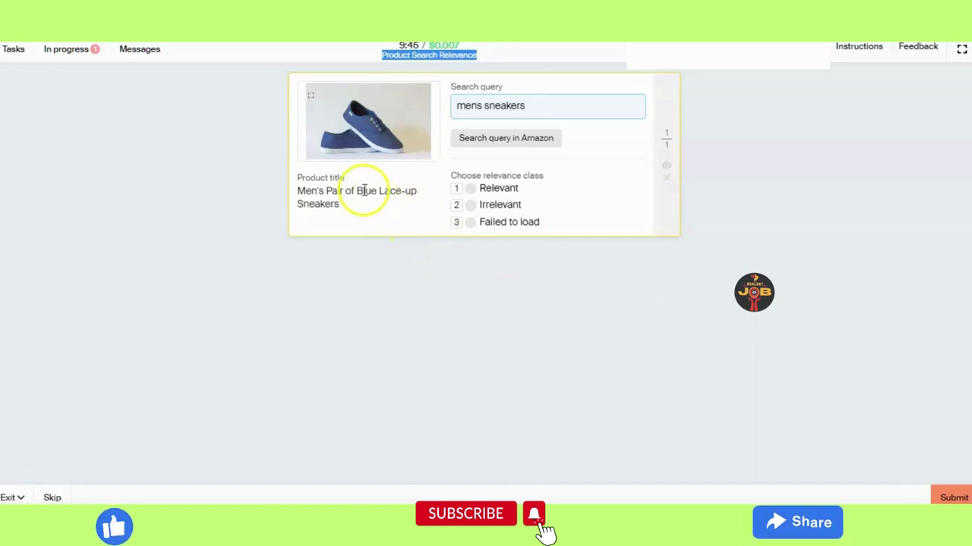
- Highlight 'Blue' and 'Lace-up' in the product title, then reopen the query's Amazon results
left_click_drag(357, 191, 377, 190)
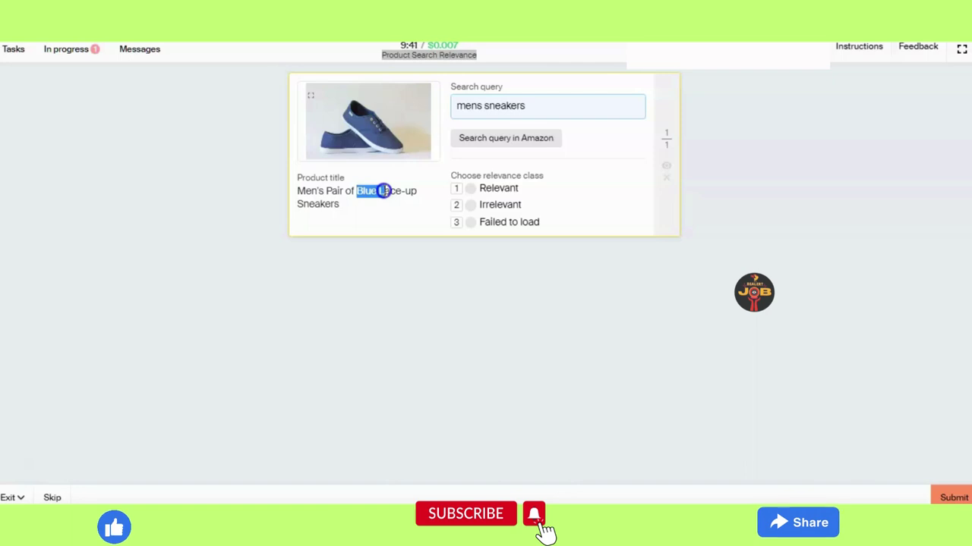
left_click(381, 190)
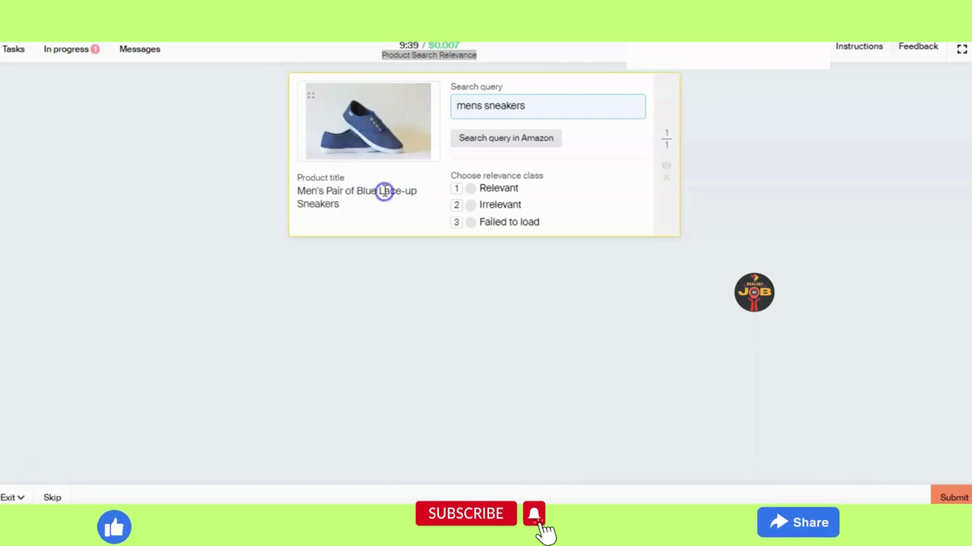
left_click_drag(379, 192, 416, 193)
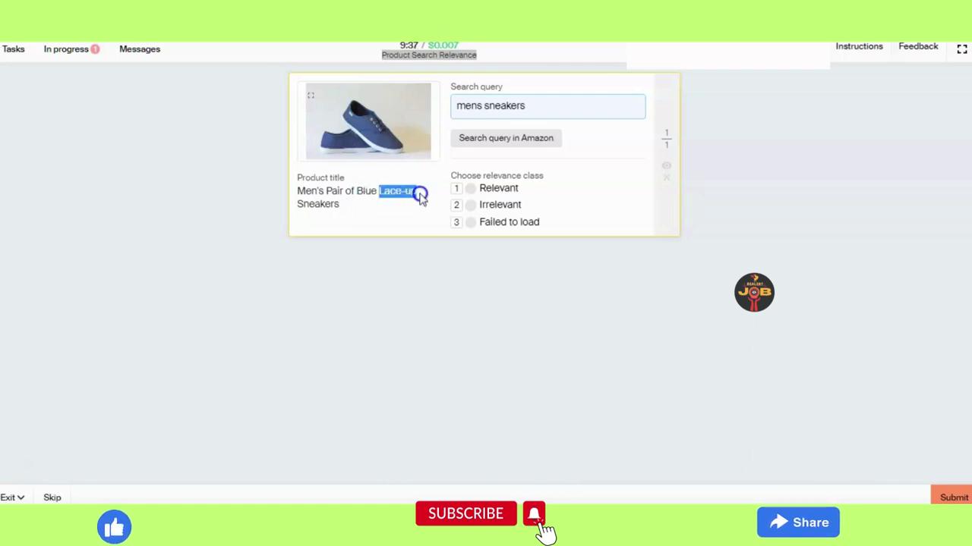
left_click(422, 198)
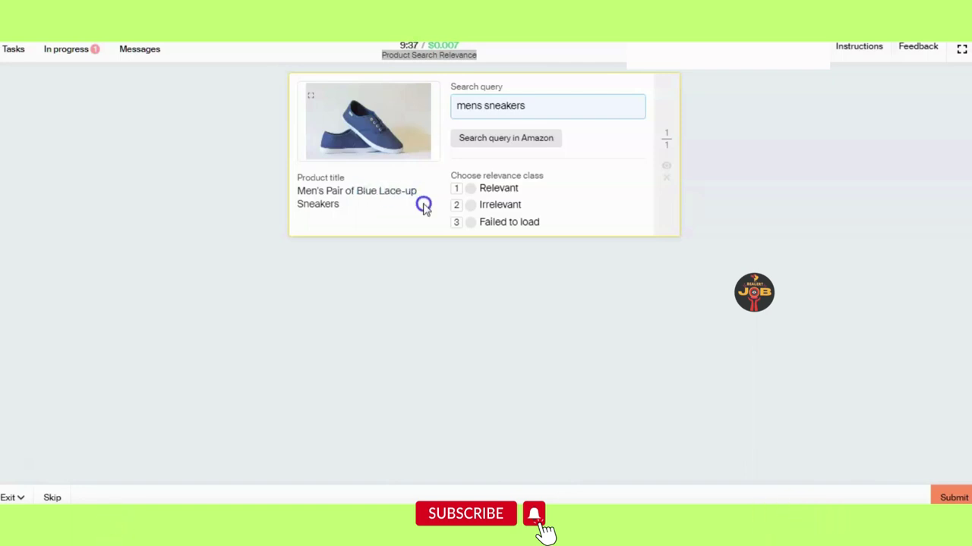
left_click(509, 144)
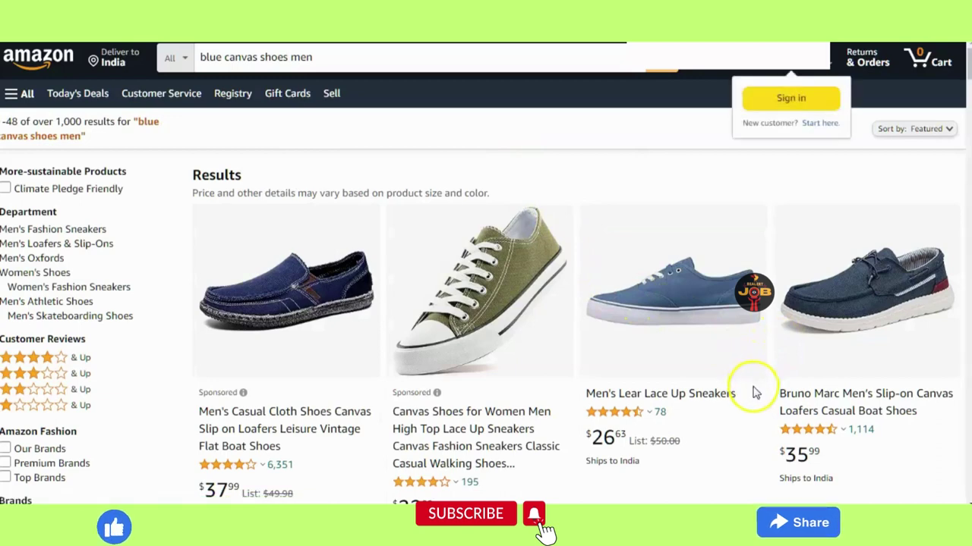
- Scroll the Amazon results and check the Men's Lear Lace Up Sneakers star rating details
scroll(752, 383, "down", 3)
scroll(753, 391, "down", 2)
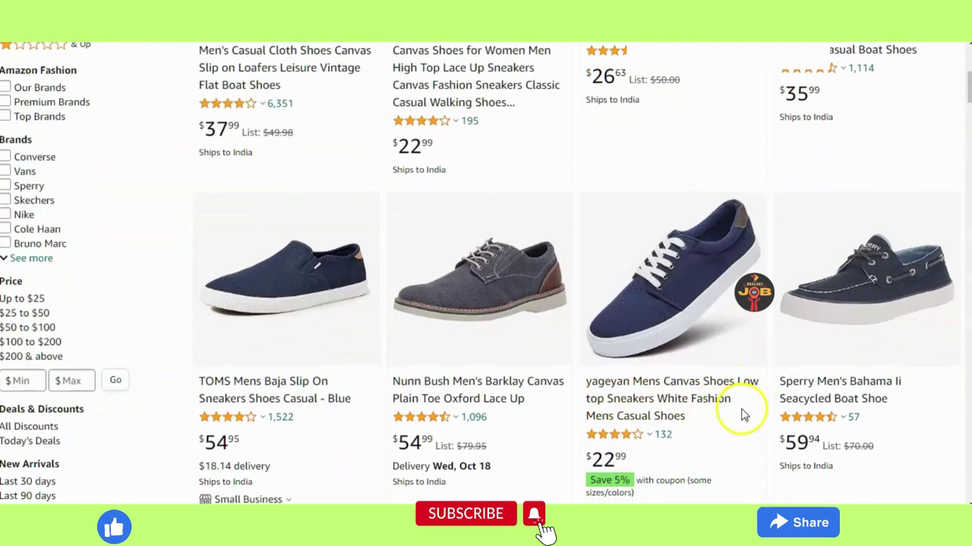
scroll(744, 415, "up", 3)
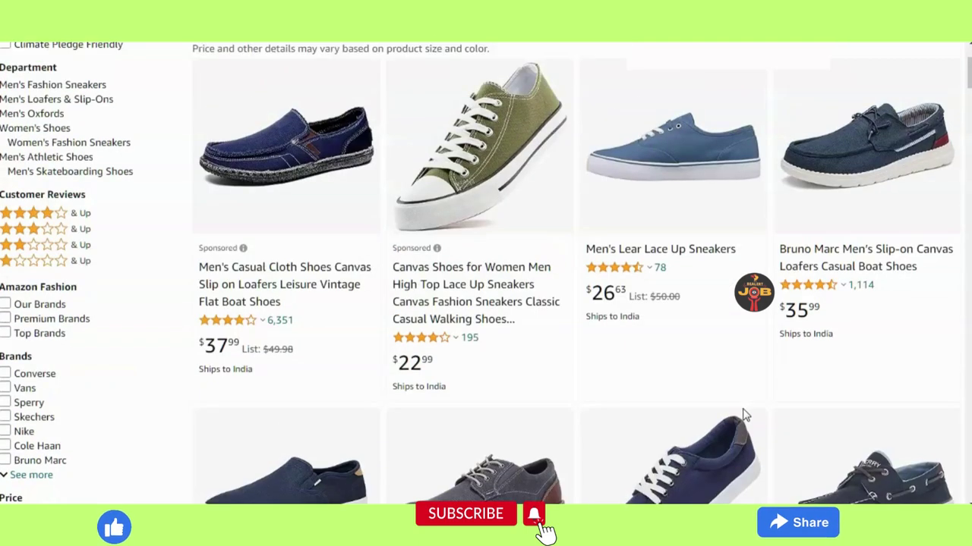
left_click(621, 269)
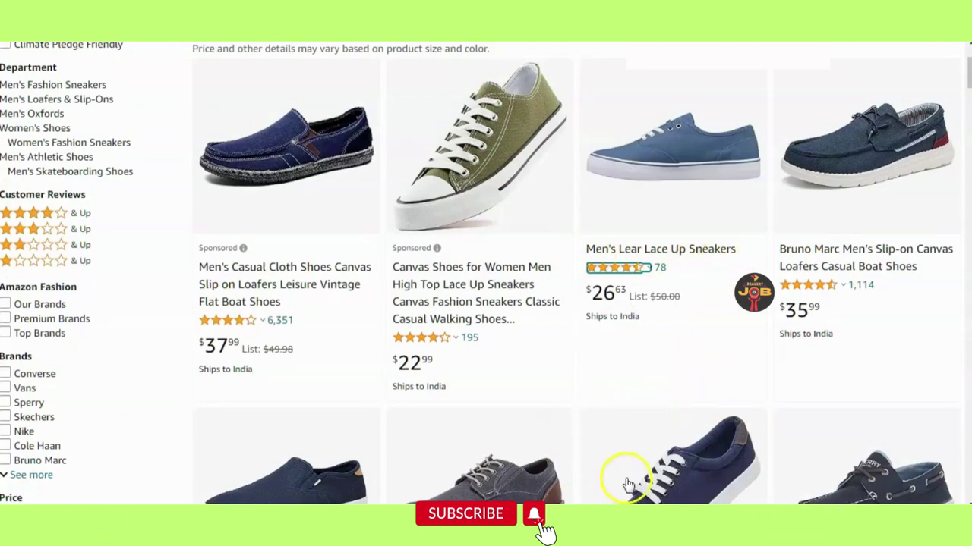
scroll(675, 436, "down", 4)
scroll(729, 410, "up", 5)
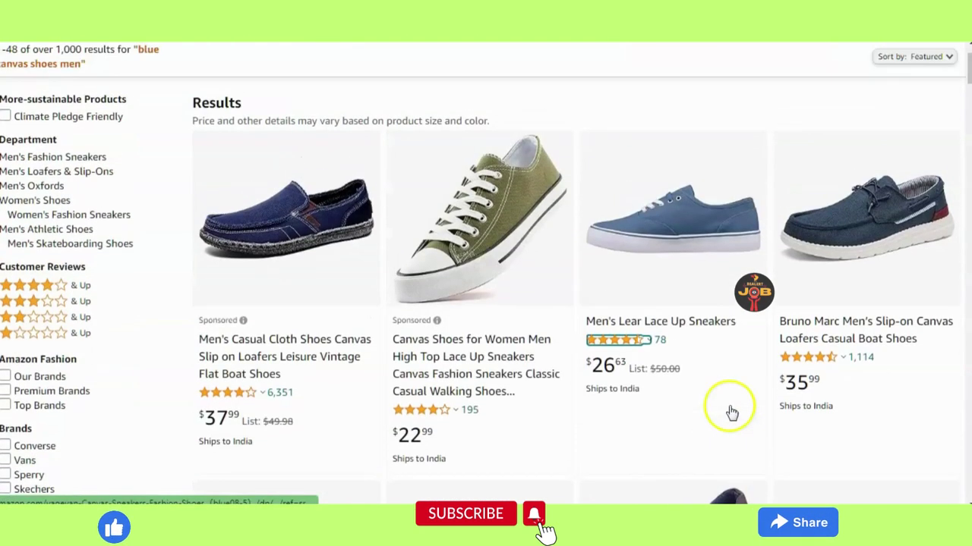
scroll(733, 412, "down", 3)
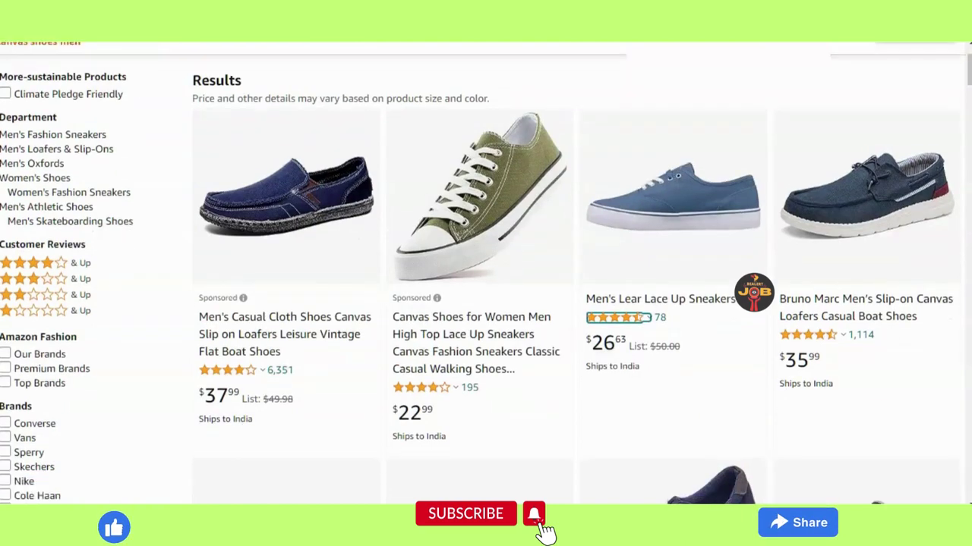
scroll(486, 304, "down", 2)
scroll(486, 304, "up", 5)
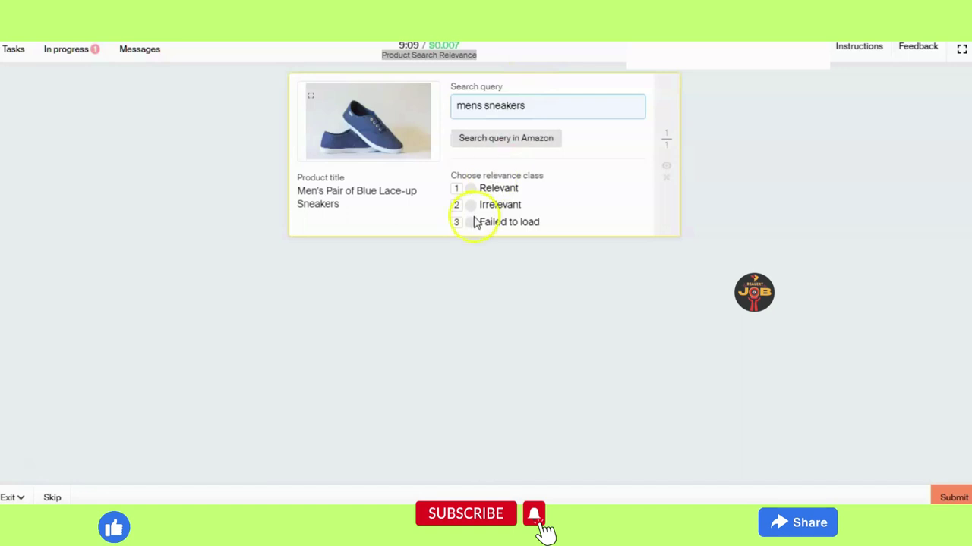
- Mark the sneakers Relevant, then reread the product title and the 'mens sneakers' query
left_click(472, 188)
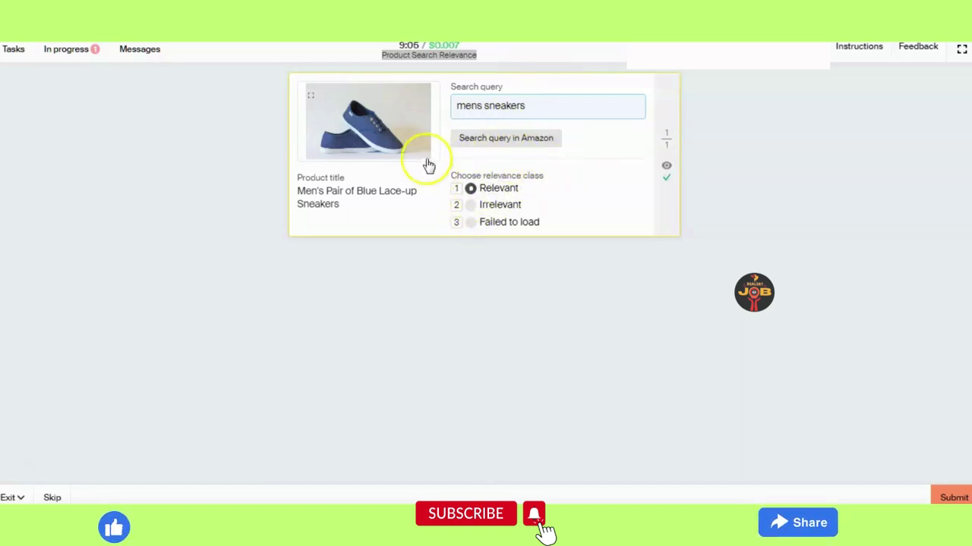
double_click(361, 191)
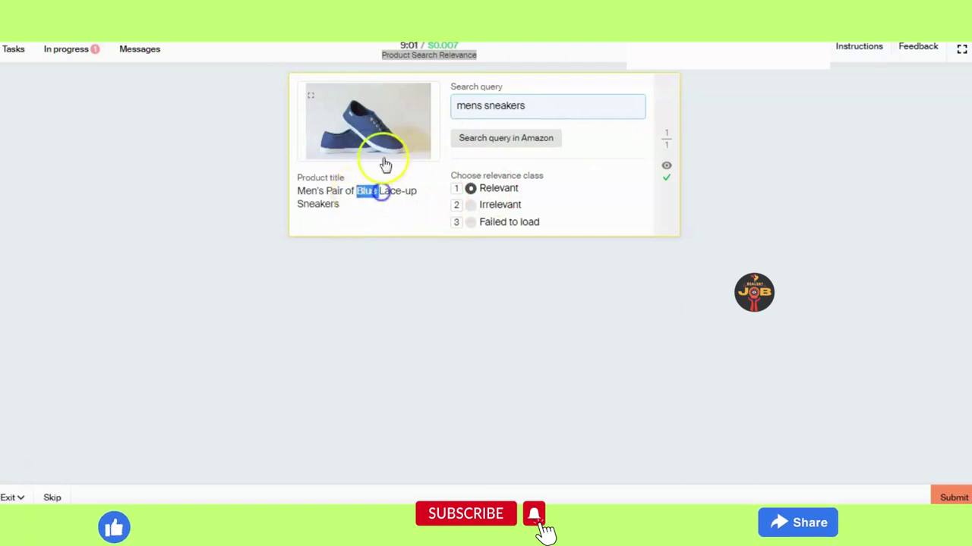
left_click(387, 205)
triple_click(321, 205)
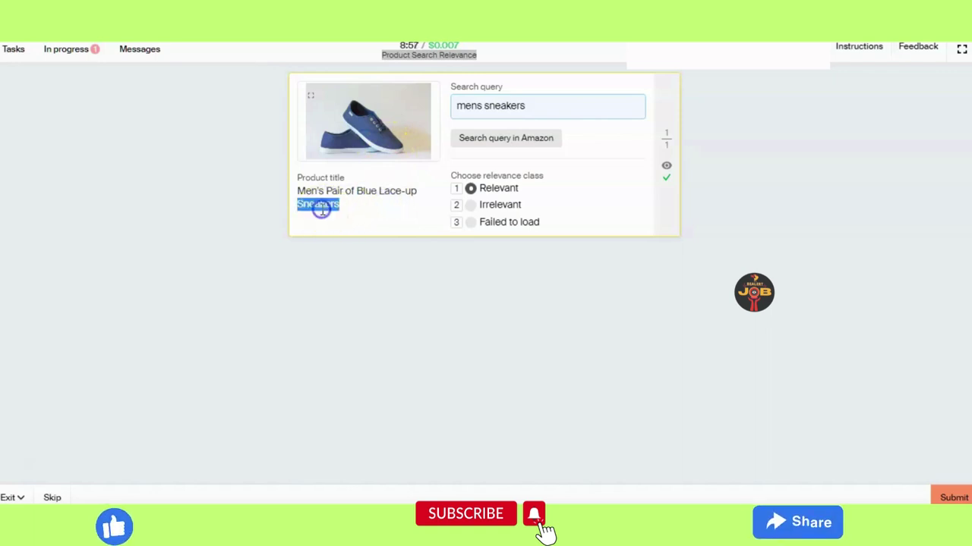
triple_click(505, 107)
left_click(685, 388)
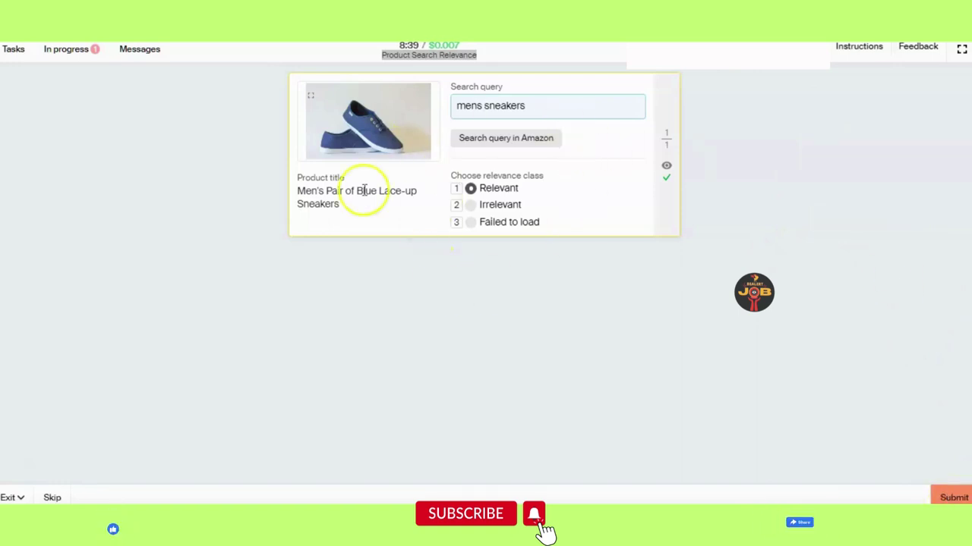
left_click(858, 48)
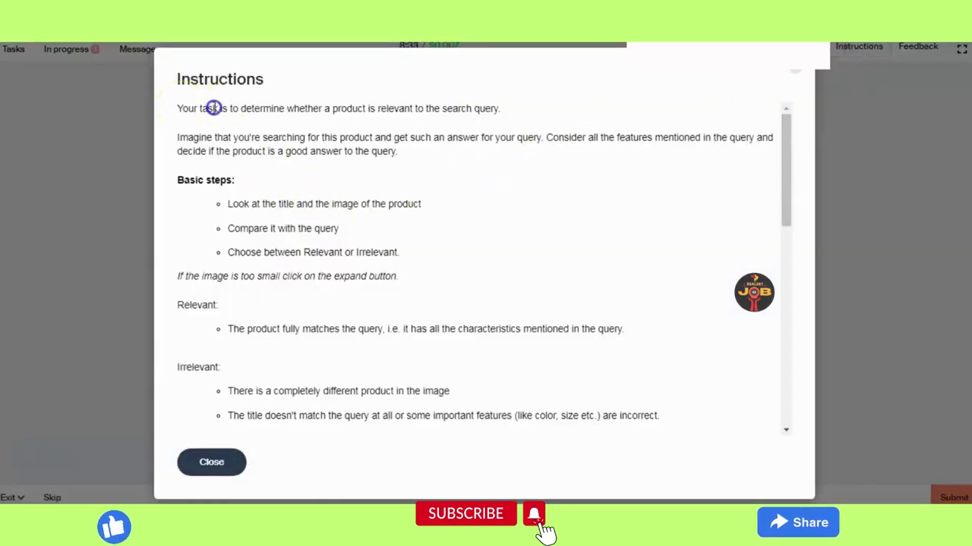
left_click_drag(182, 109, 267, 107)
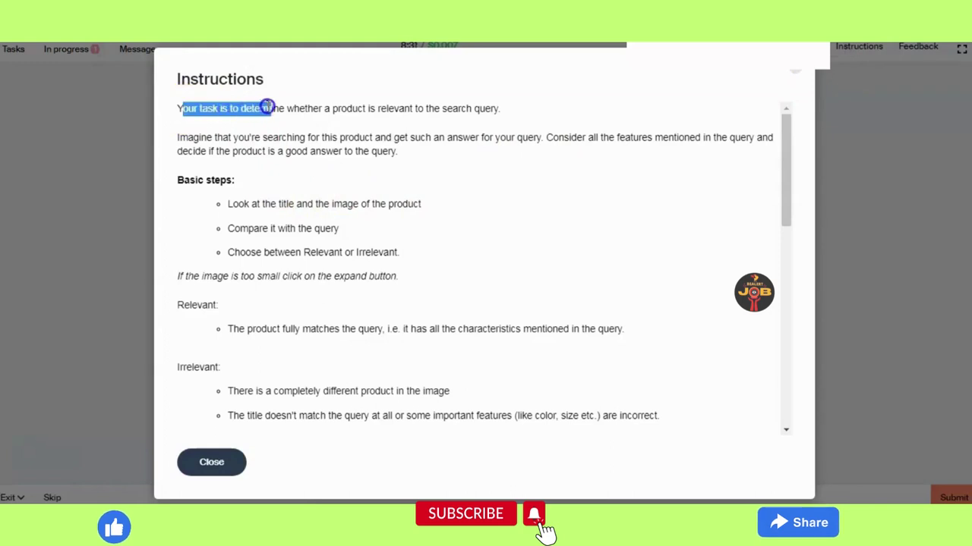
mouse_move(182, 111)
left_mouse_down()
mouse_move(213, 109)
mouse_move(173, 112)
left_mouse_up()
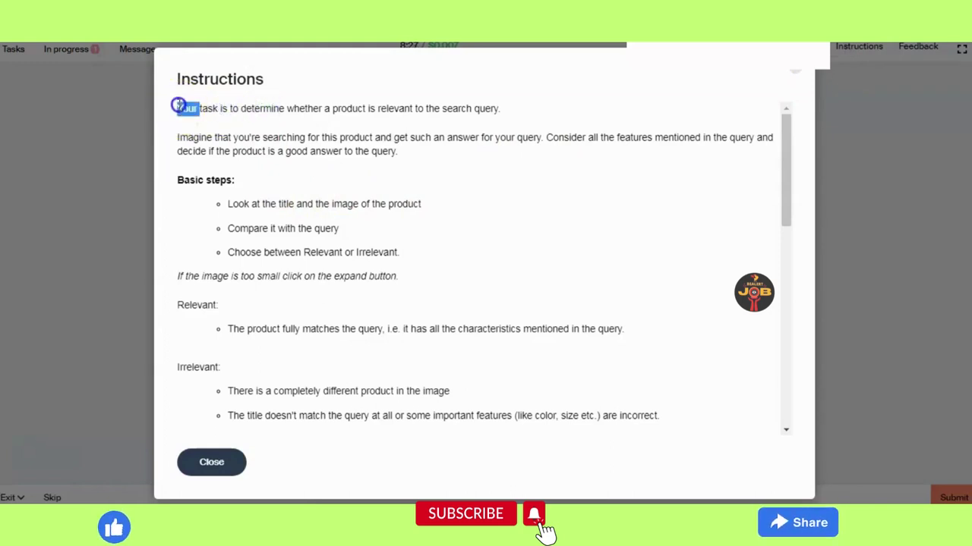
triple_click(179, 108)
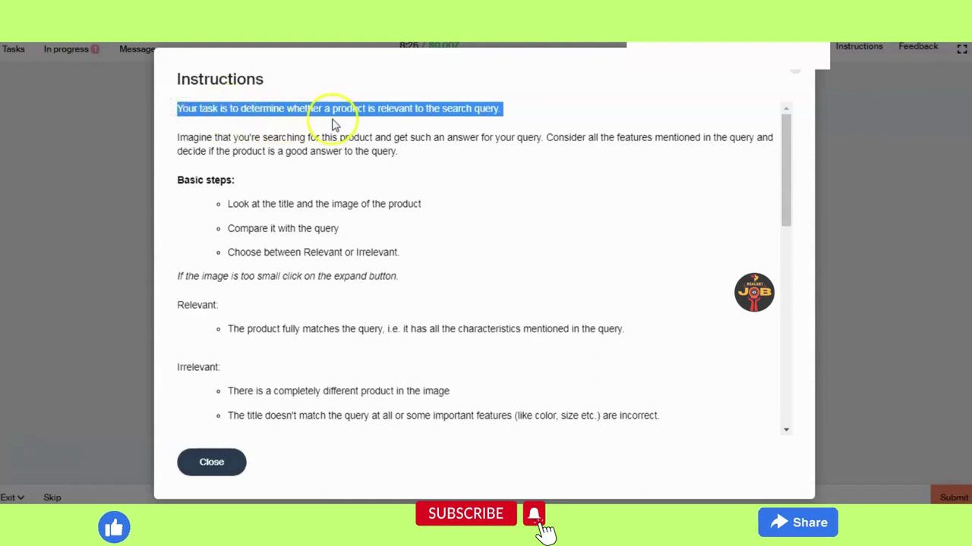
left_click(409, 118)
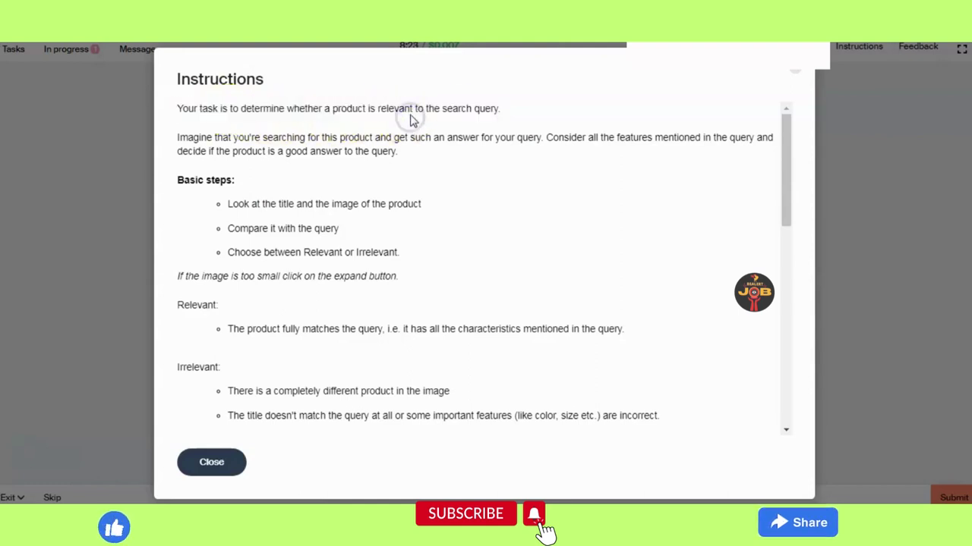
left_click_drag(441, 109, 521, 109)
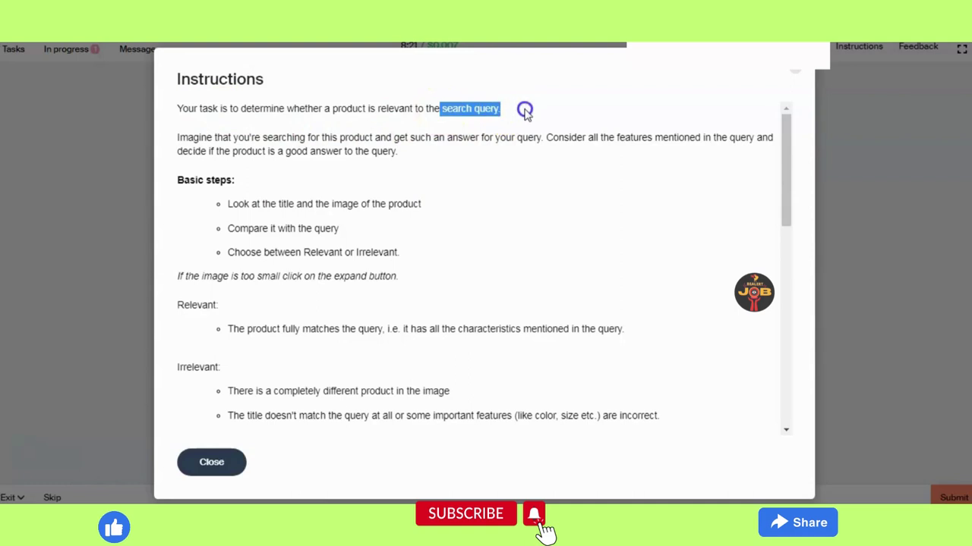
triple_click(399, 109)
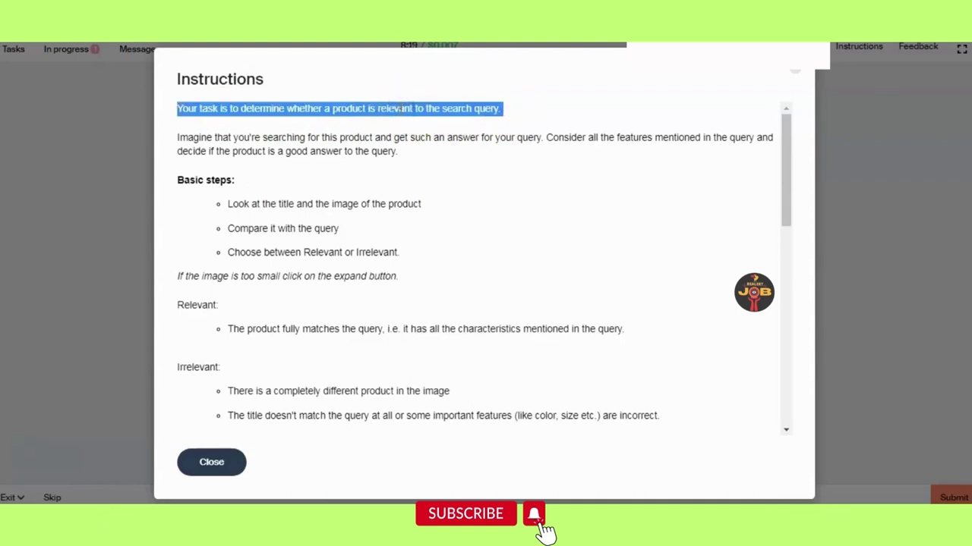
left_click(505, 188)
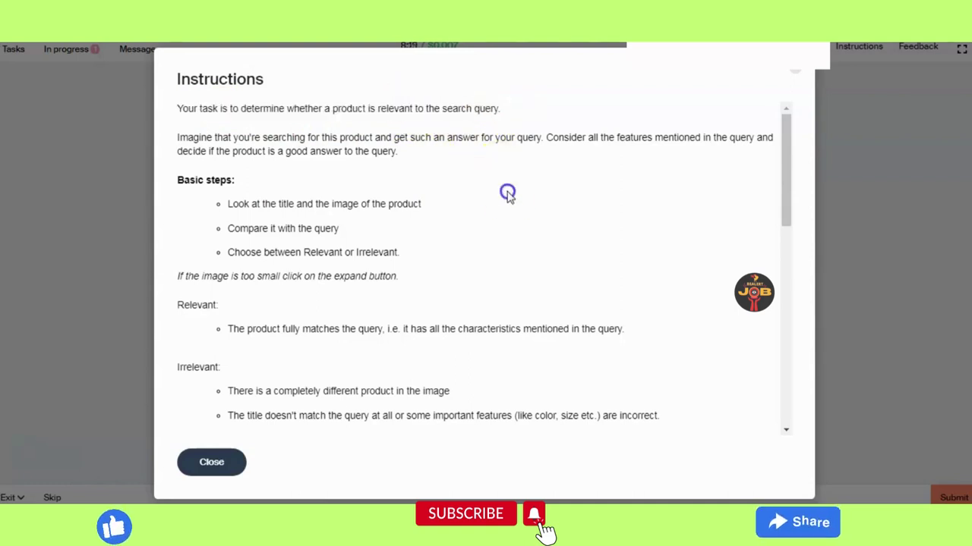
triple_click(226, 134)
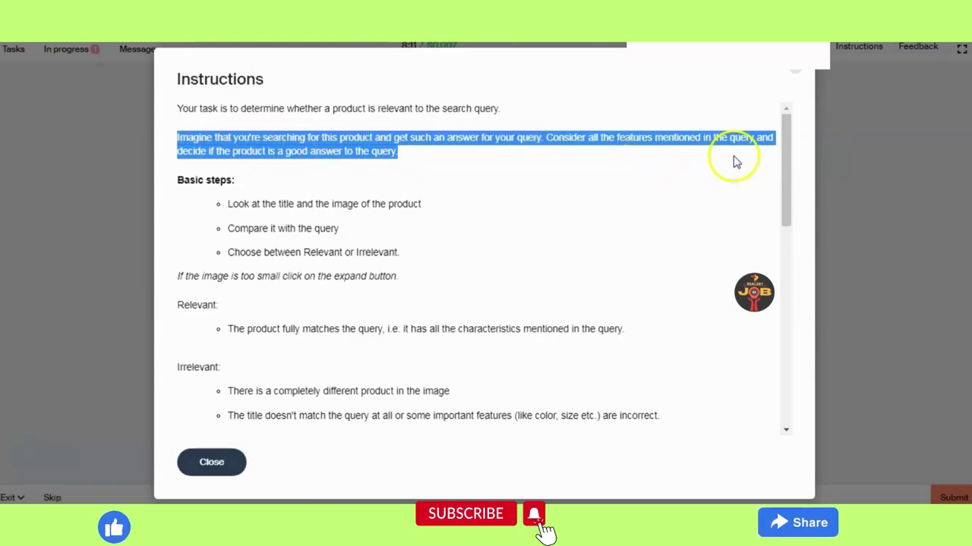
triple_click(345, 205)
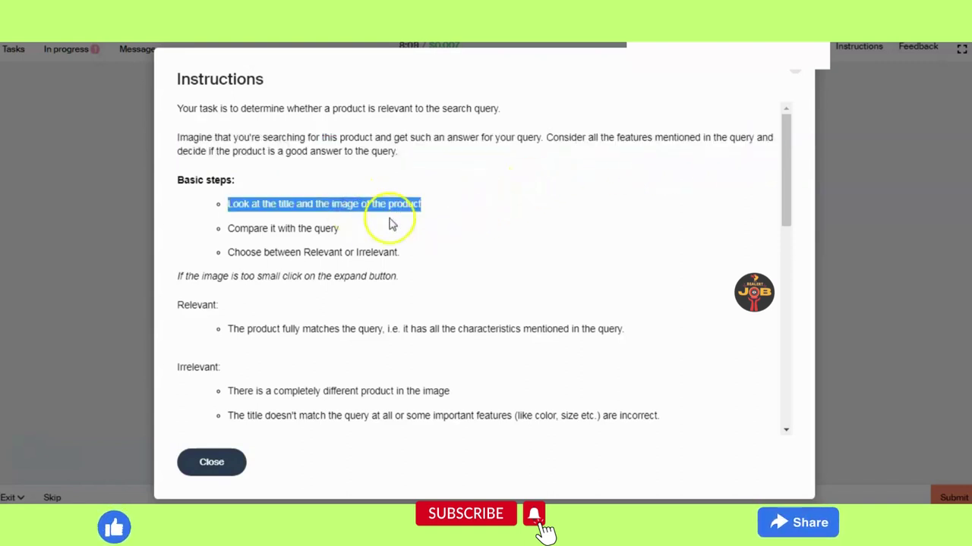
left_click(293, 207)
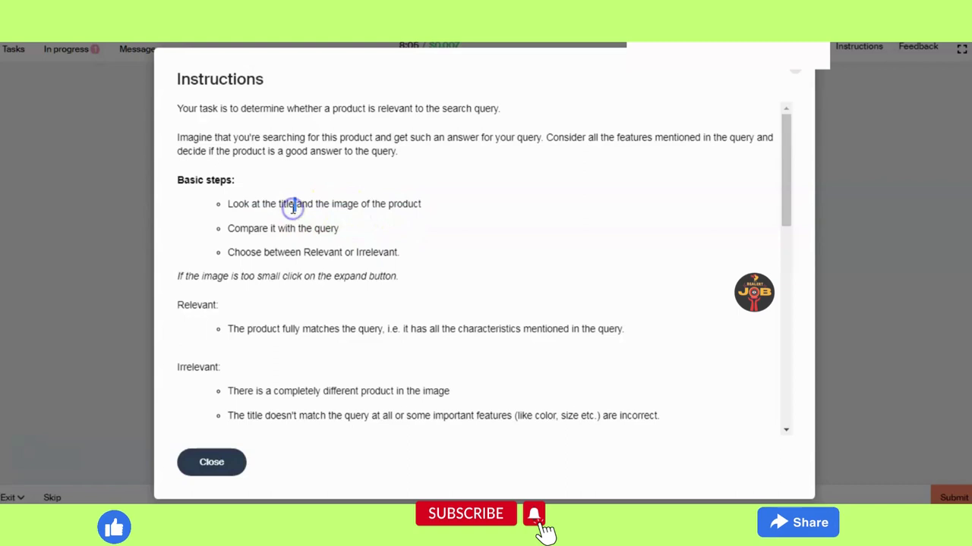
double_click(321, 232)
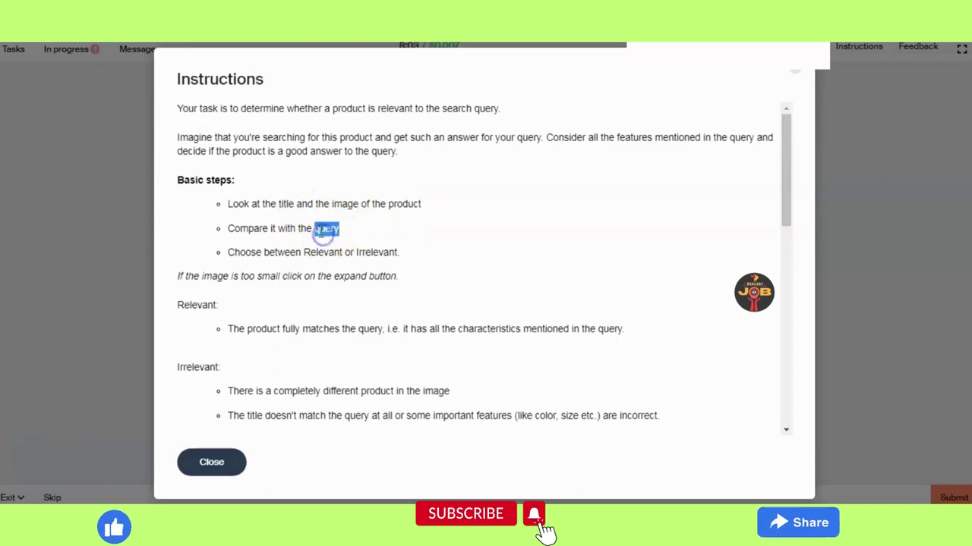
triple_click(324, 226)
double_click(322, 252)
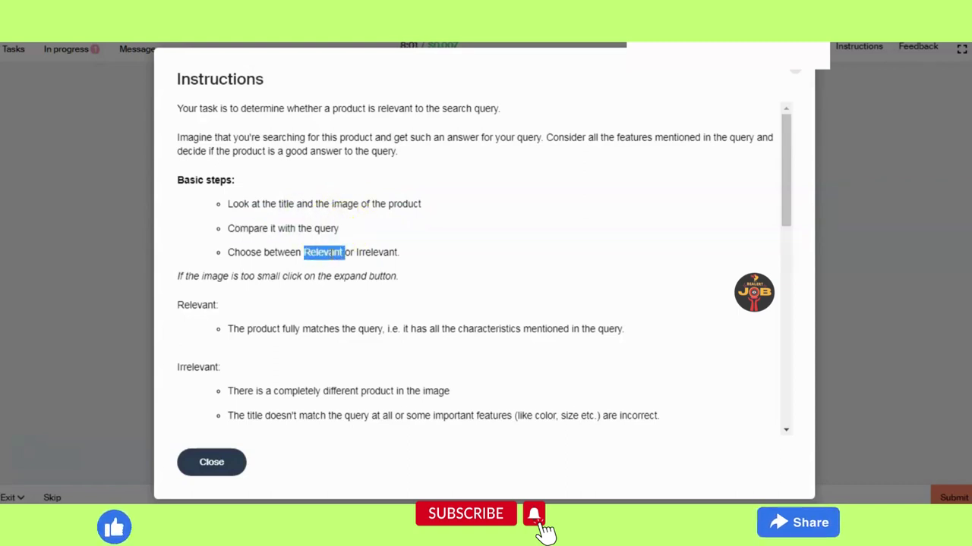
triple_click(327, 253)
left_click(330, 254)
left_click(328, 205)
triple_click(326, 205)
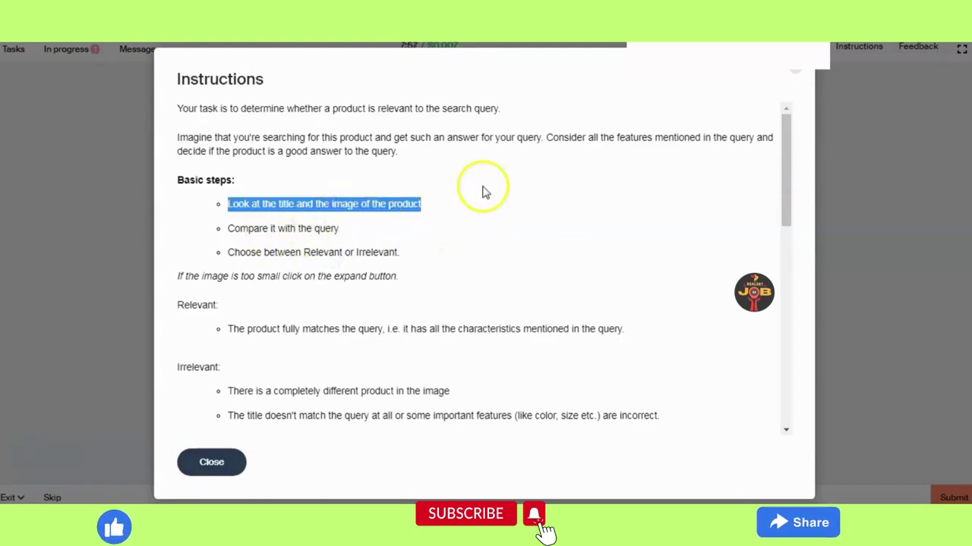
triple_click(318, 228)
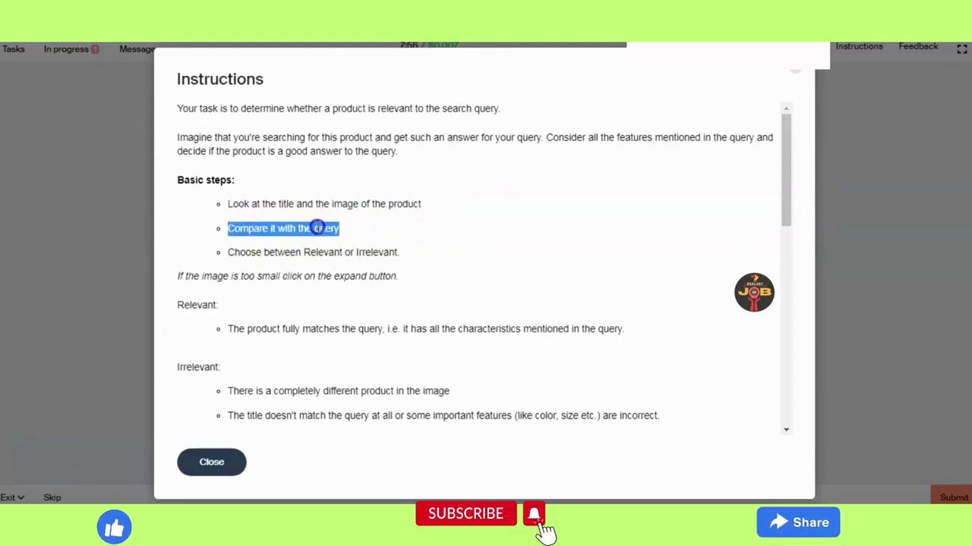
triple_click(336, 258)
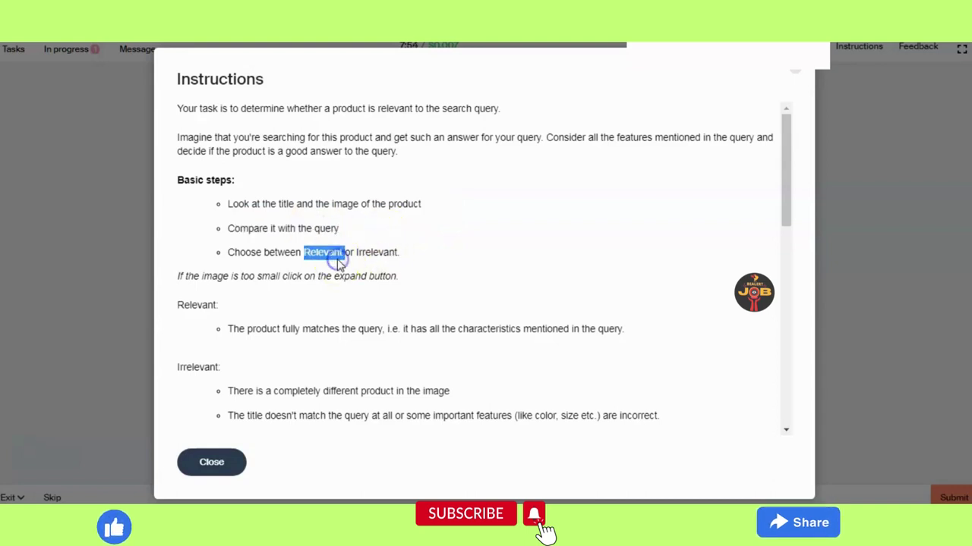
left_click(422, 256)
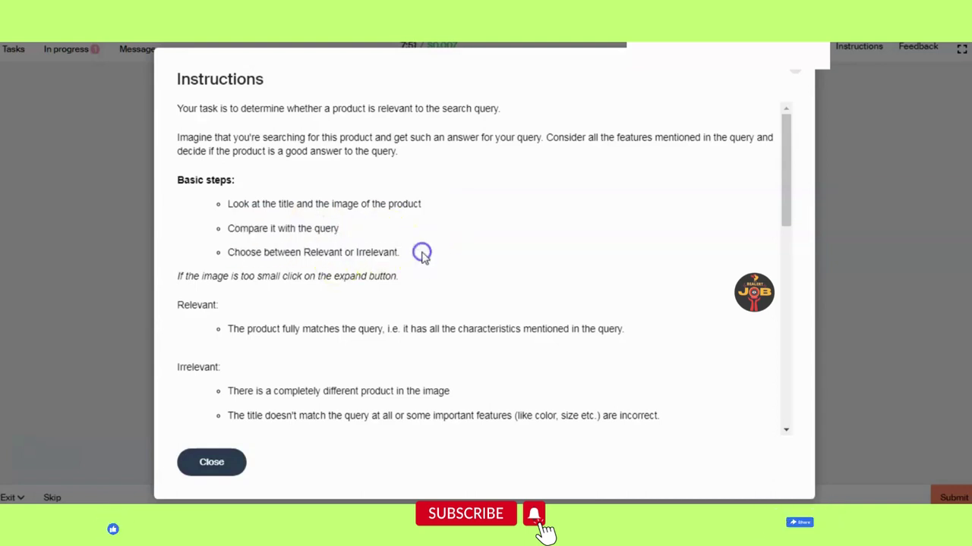
scroll(430, 227, "down", 3)
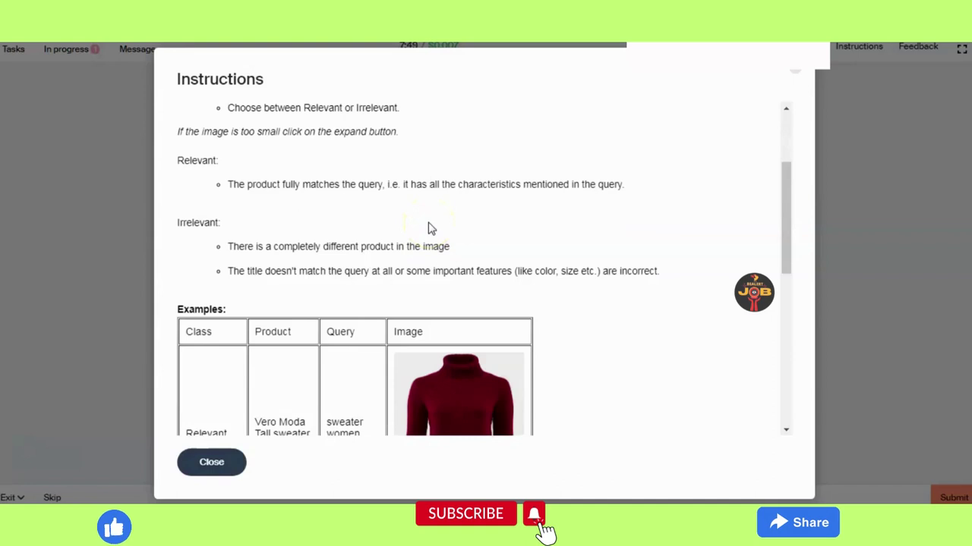
scroll(429, 228, "up", 2)
triple_click(288, 206)
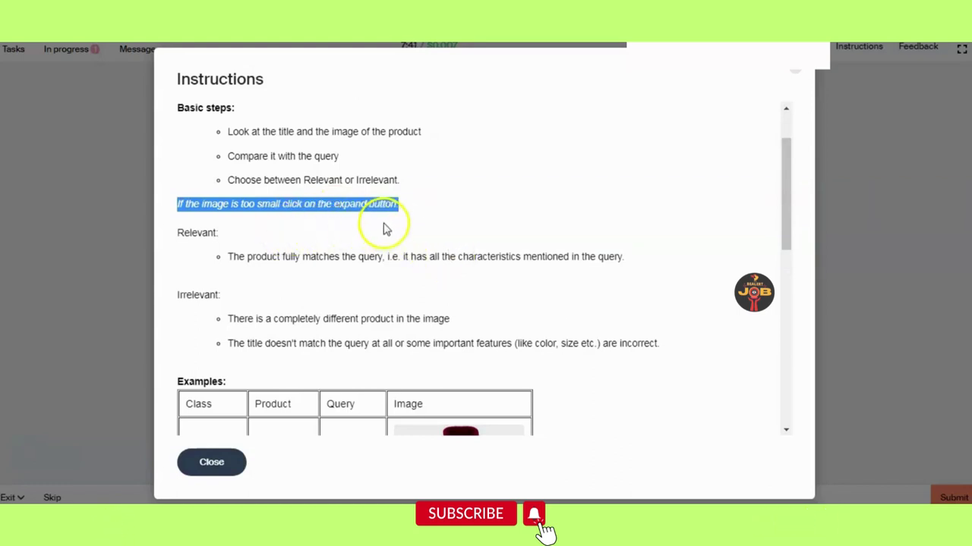
triple_click(337, 258)
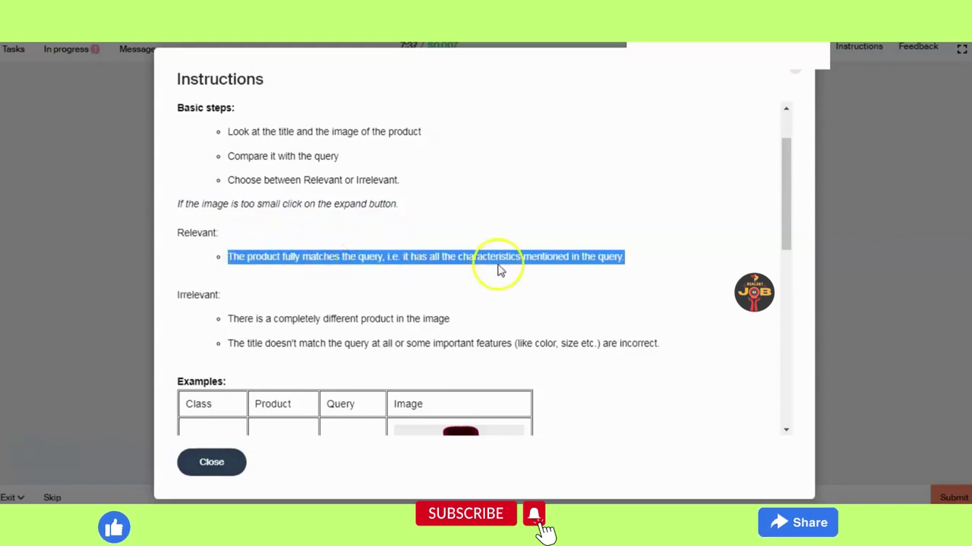
left_click(673, 277)
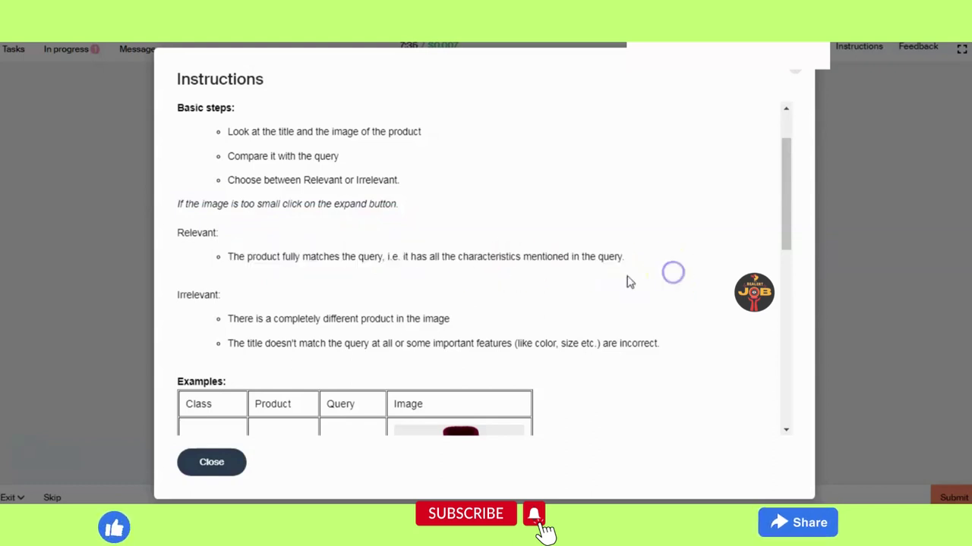
scroll(515, 275, "down", 2)
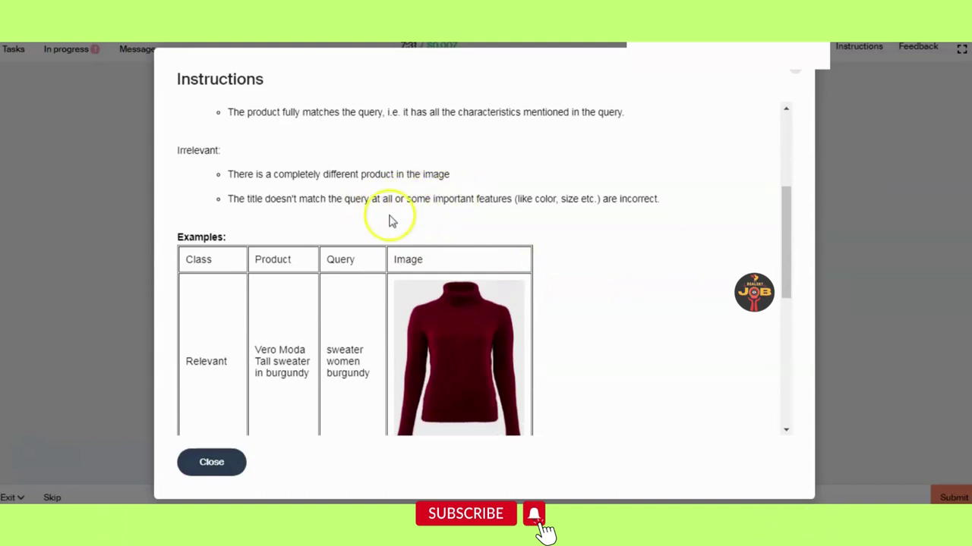
triple_click(499, 196)
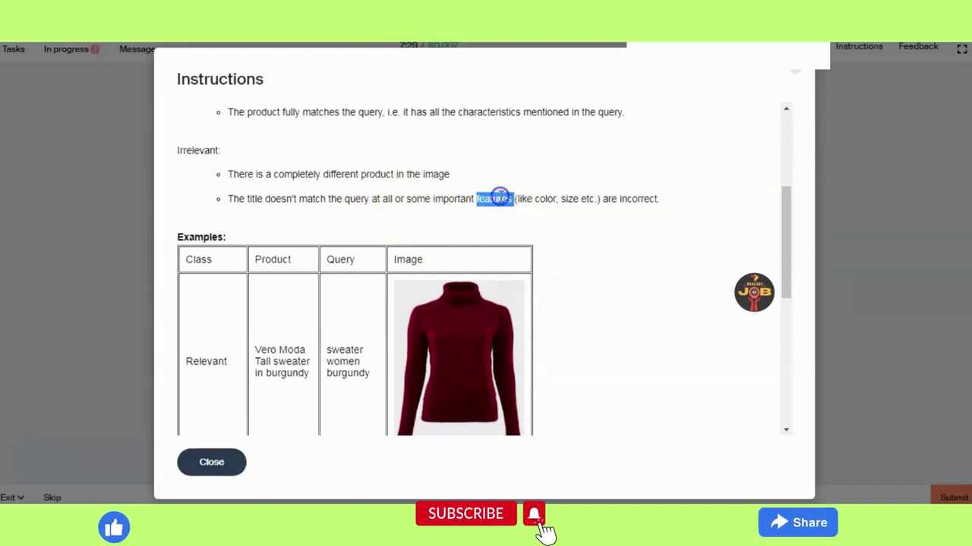
left_click(500, 196)
triple_click(384, 174)
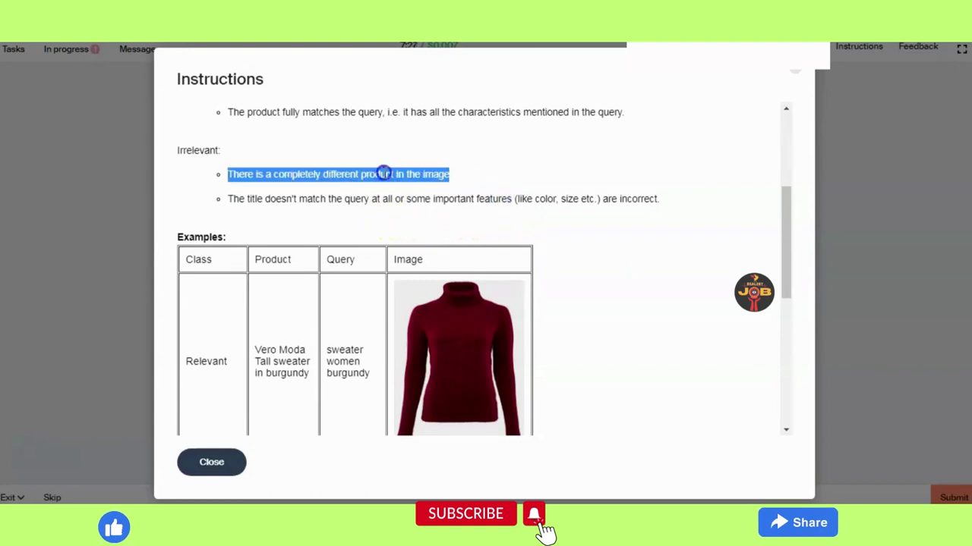
left_click(652, 230)
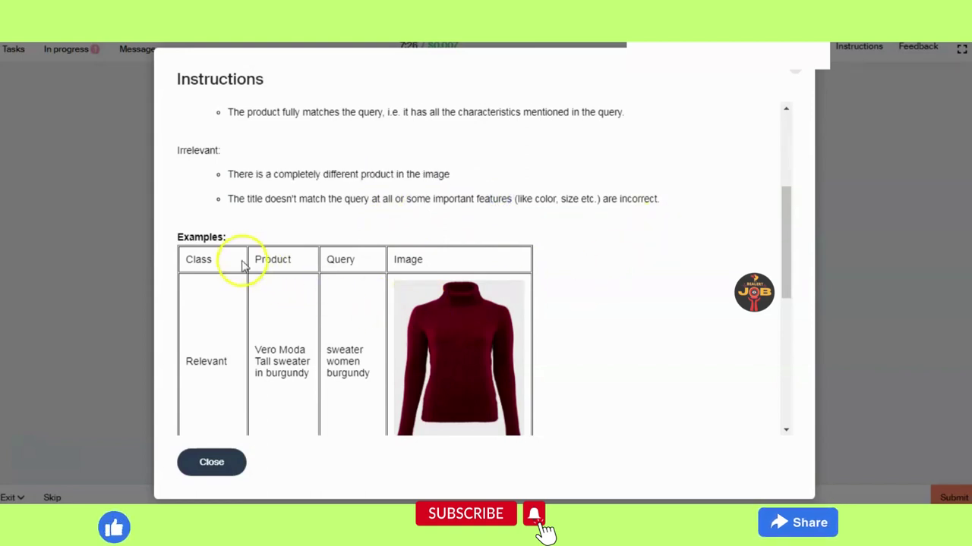
scroll(340, 263, "down", 2)
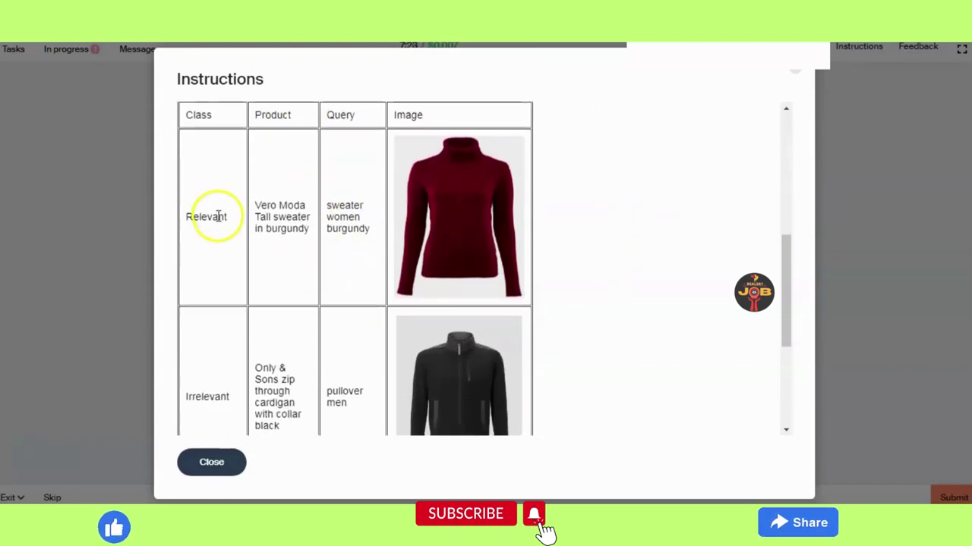
scroll(218, 216, "up", 1)
double_click(211, 164)
left_click(353, 207)
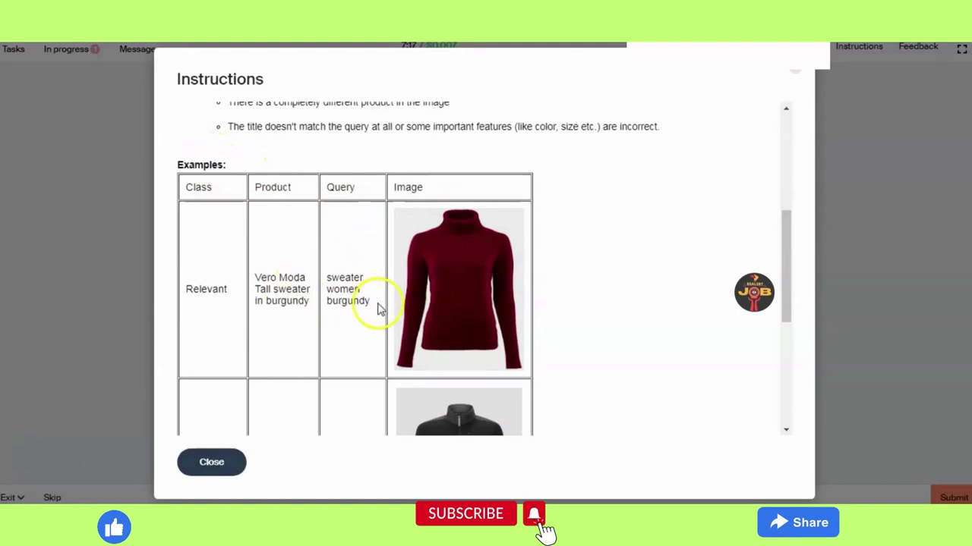
double_click(337, 280)
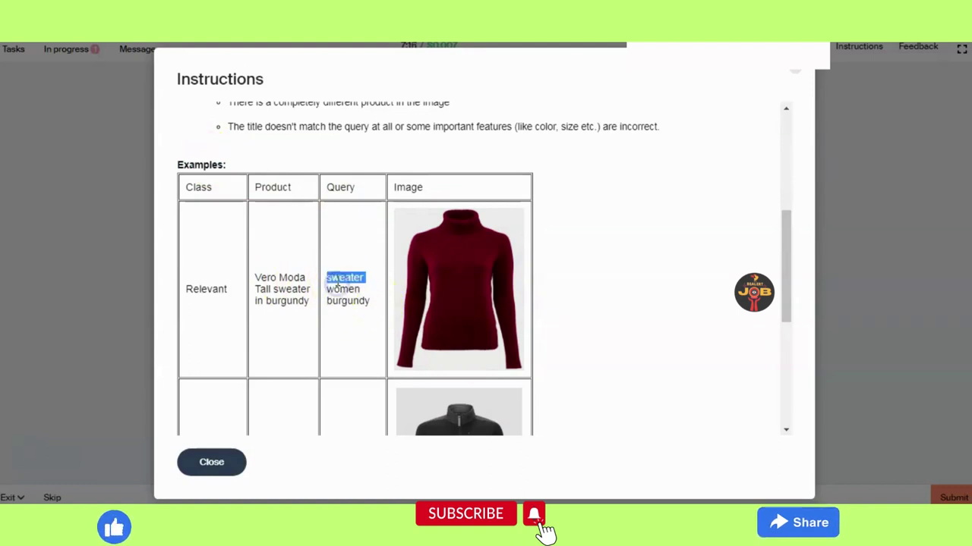
triple_click(337, 278)
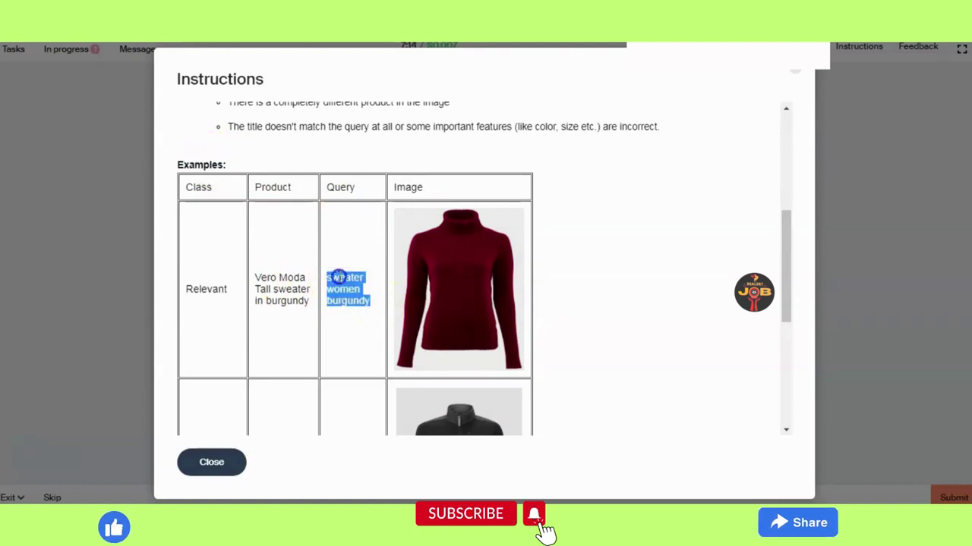
double_click(290, 291)
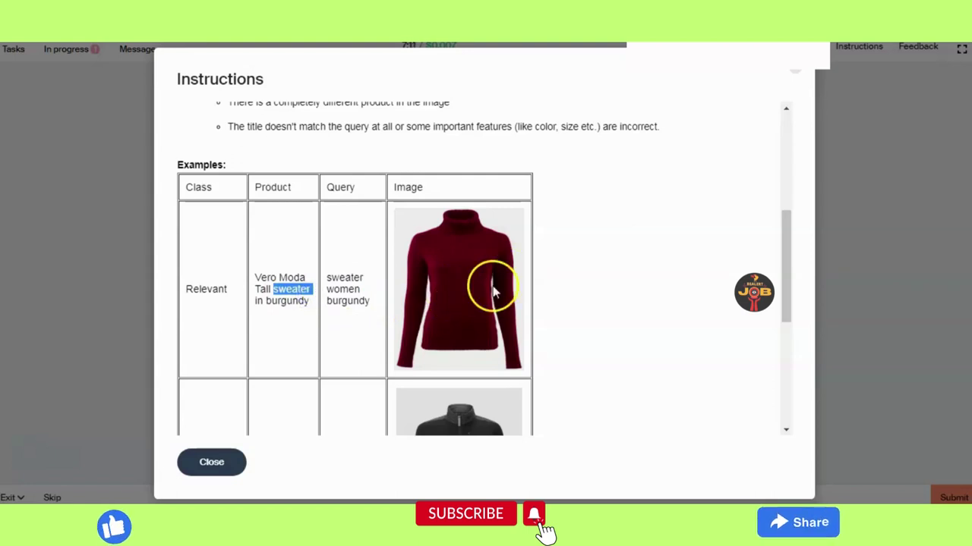
scroll(429, 292, "down", 2)
scroll(429, 295, "down", 1)
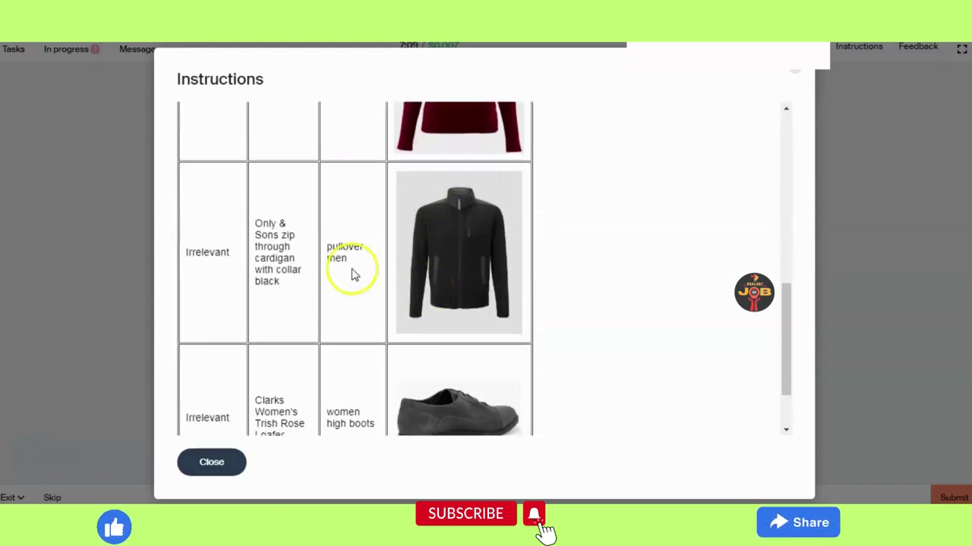
triple_click(293, 275)
left_click(291, 271)
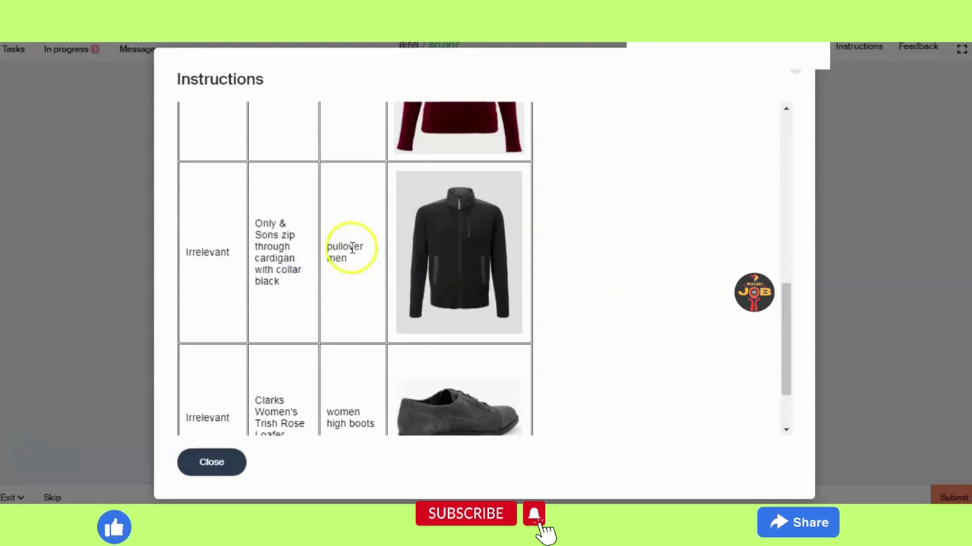
double_click(289, 269)
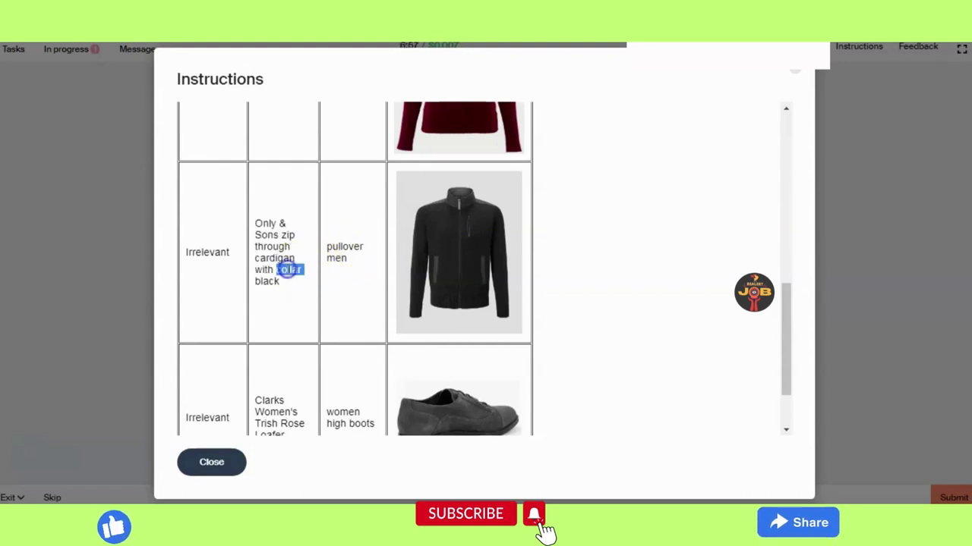
left_click(289, 269)
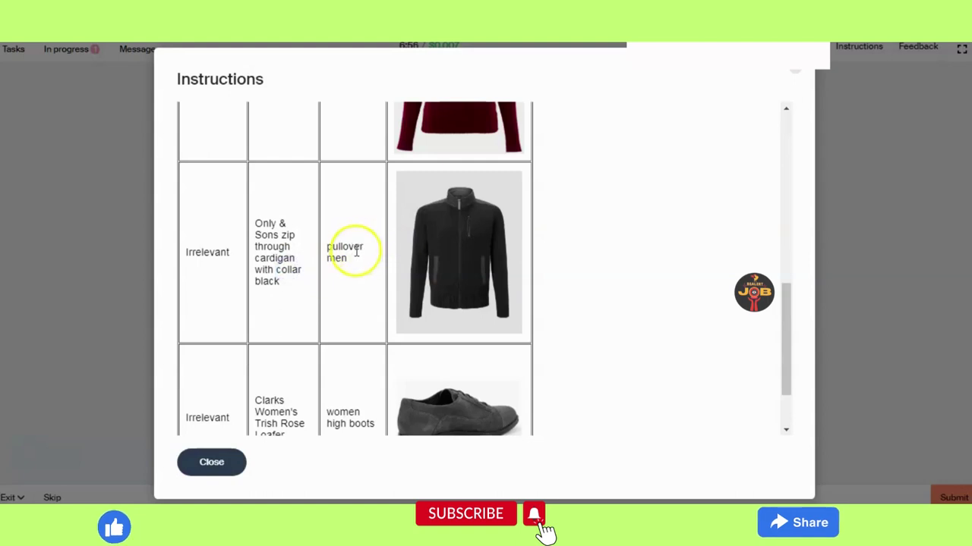
double_click(345, 248)
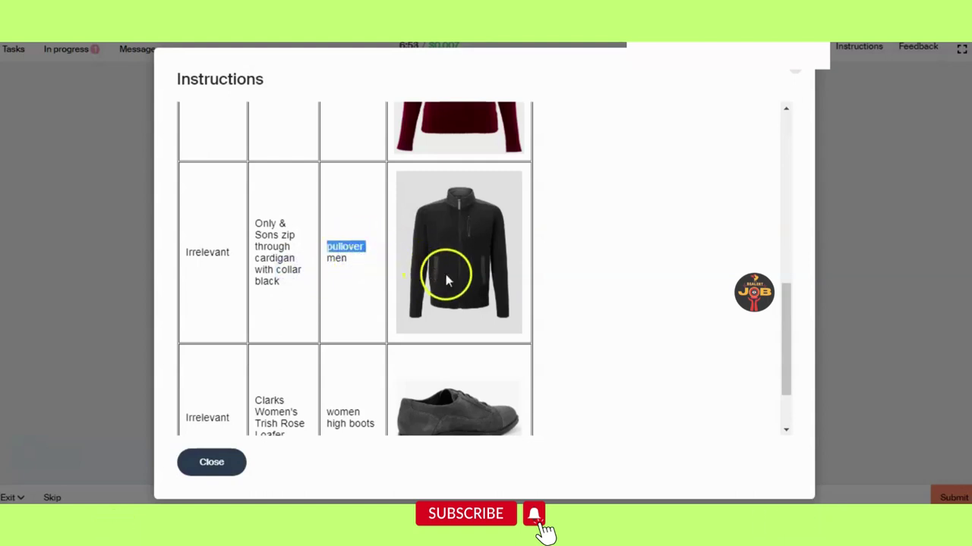
scroll(440, 303, "down", 2)
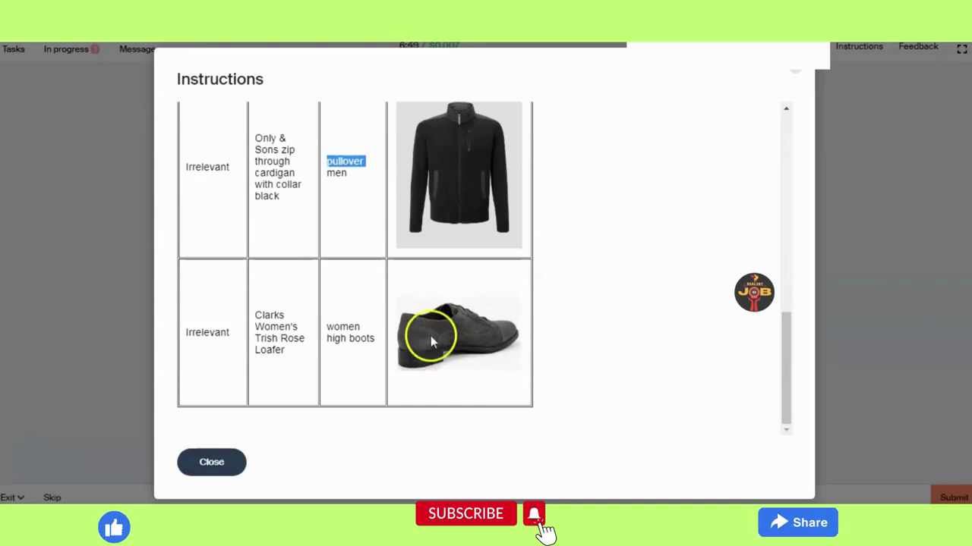
triple_click(276, 327)
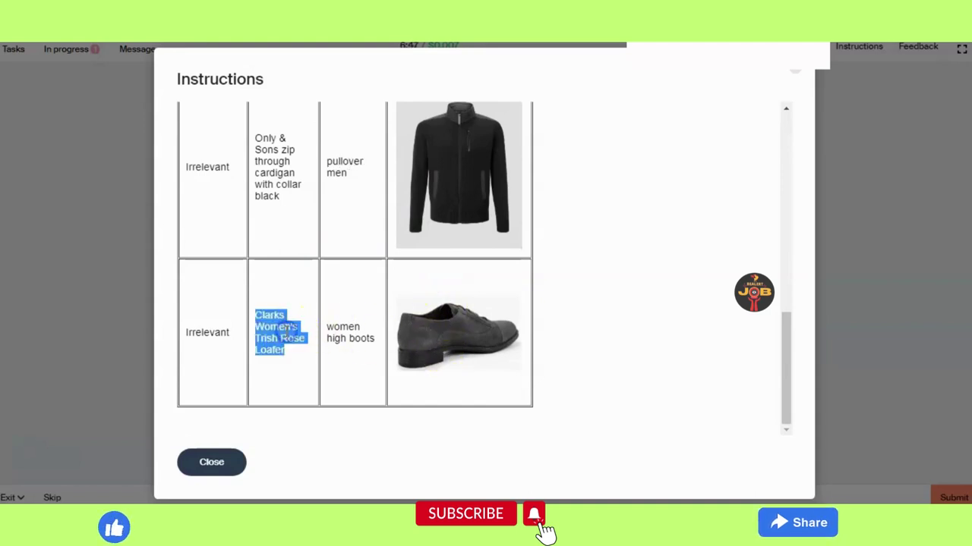
triple_click(351, 334)
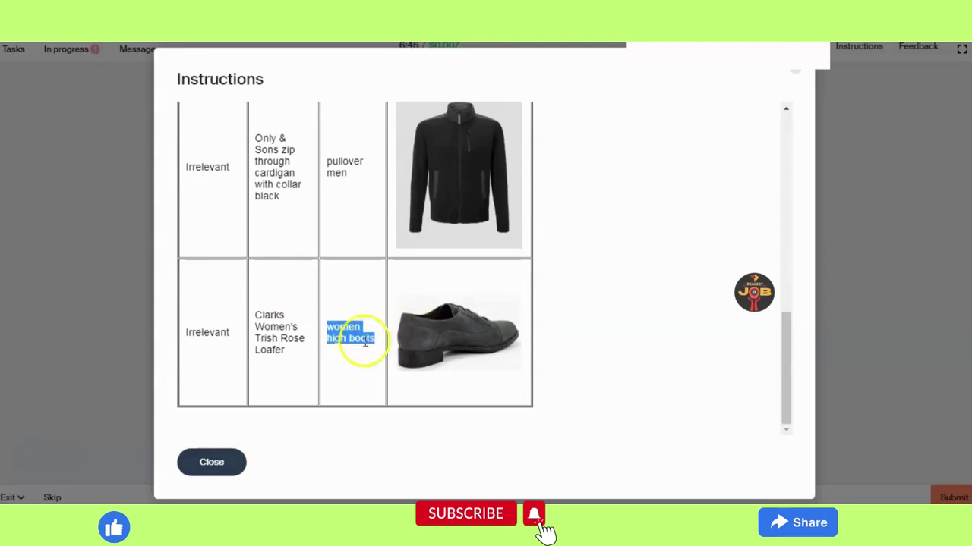
double_click(273, 349)
triple_click(275, 352)
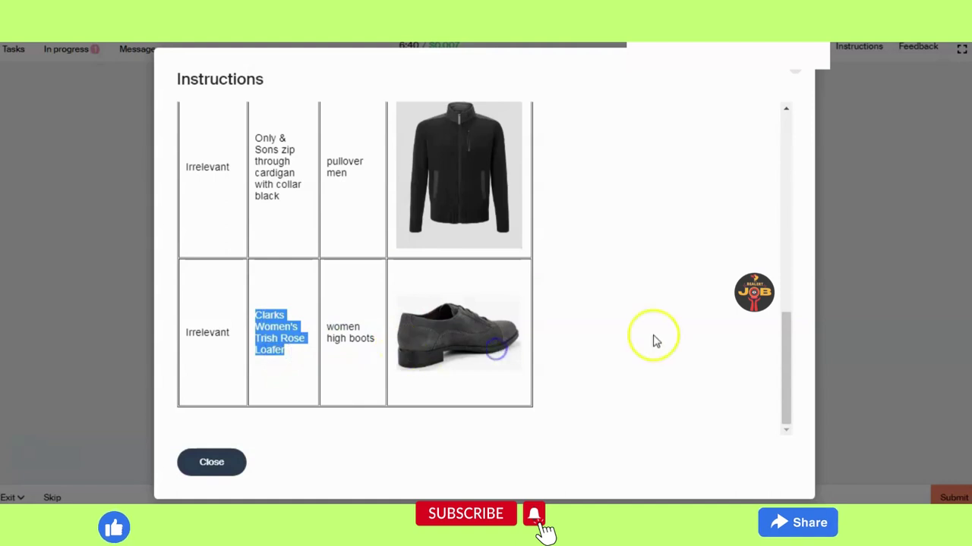
scroll(659, 292, "up", 15)
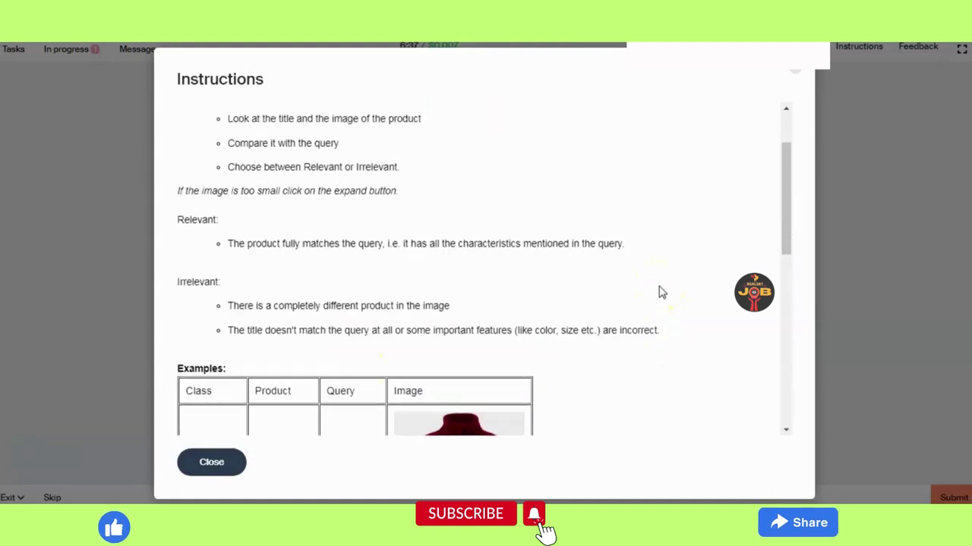
- Close the instructions, submit the first judgement, and reread the new task's 'mens sneakers' query
left_click(818, 329)
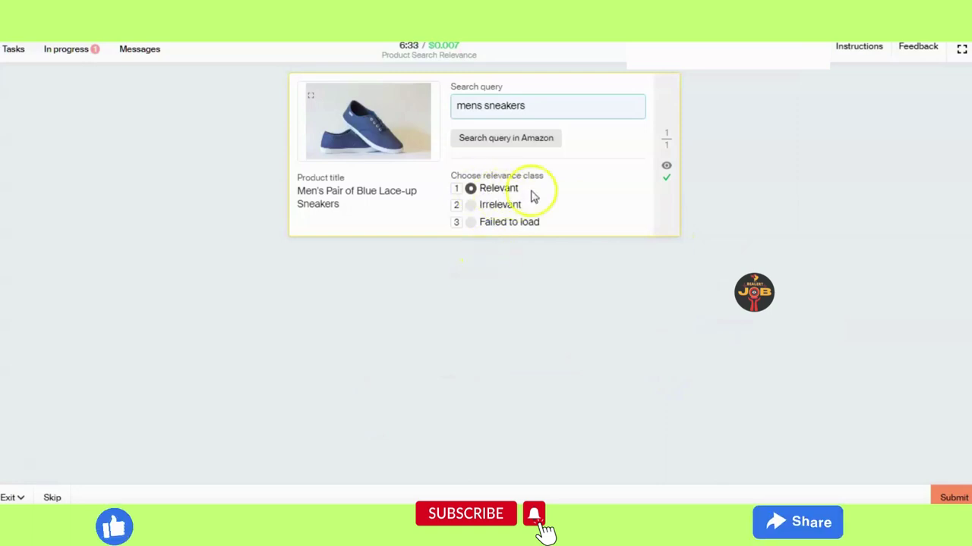
left_click(952, 498)
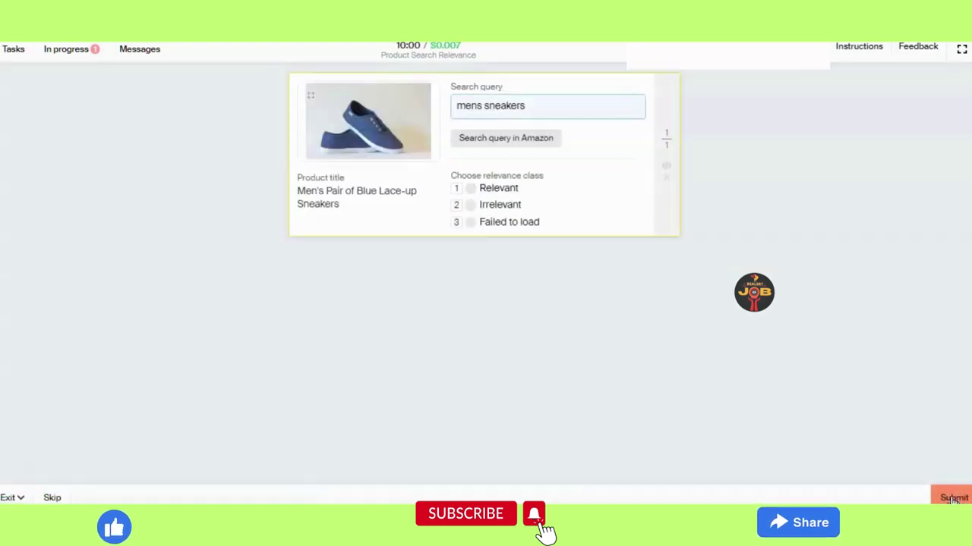
triple_click(502, 107)
left_click(501, 107)
- Judge the new blue sneakers Relevant, look up the query on Amazon, and enlarge the photo
left_click(470, 189)
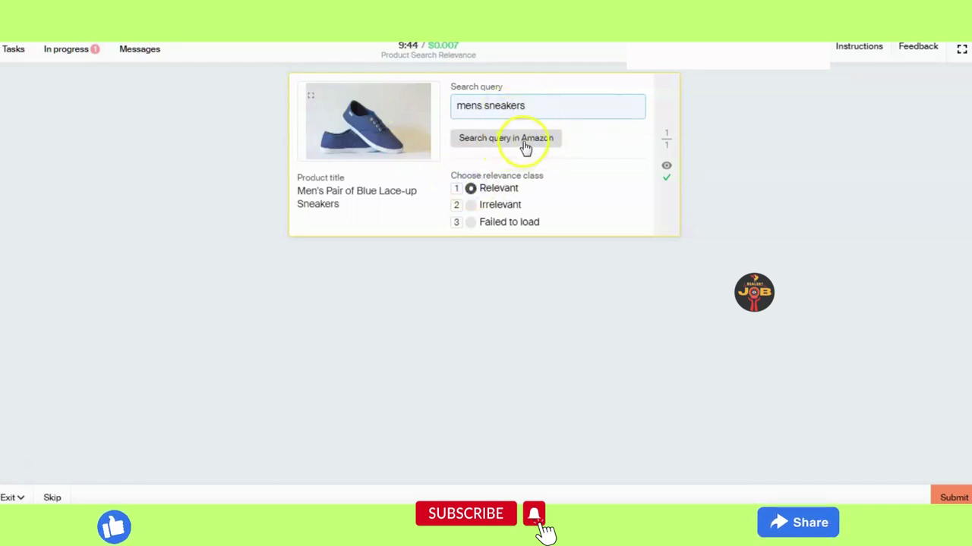
left_click(523, 144)
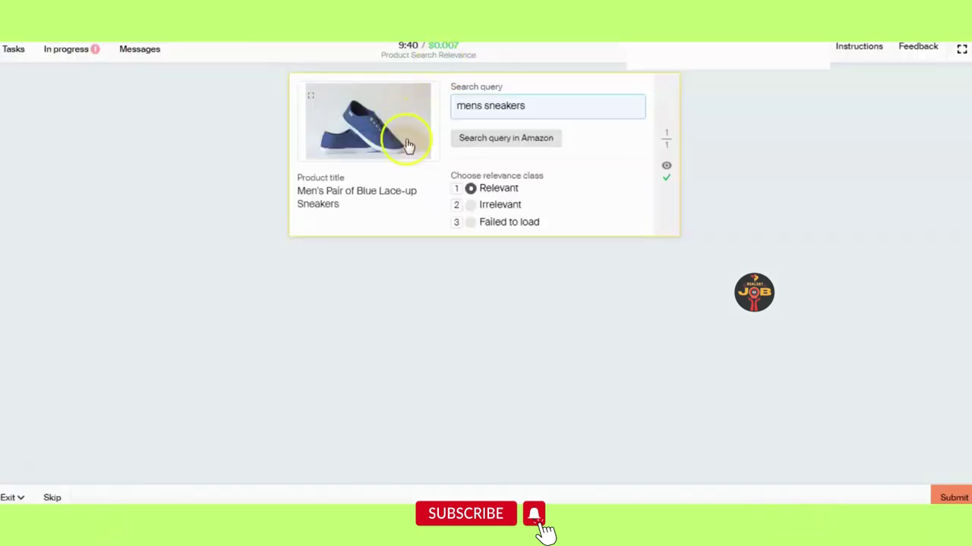
triple_click(338, 190)
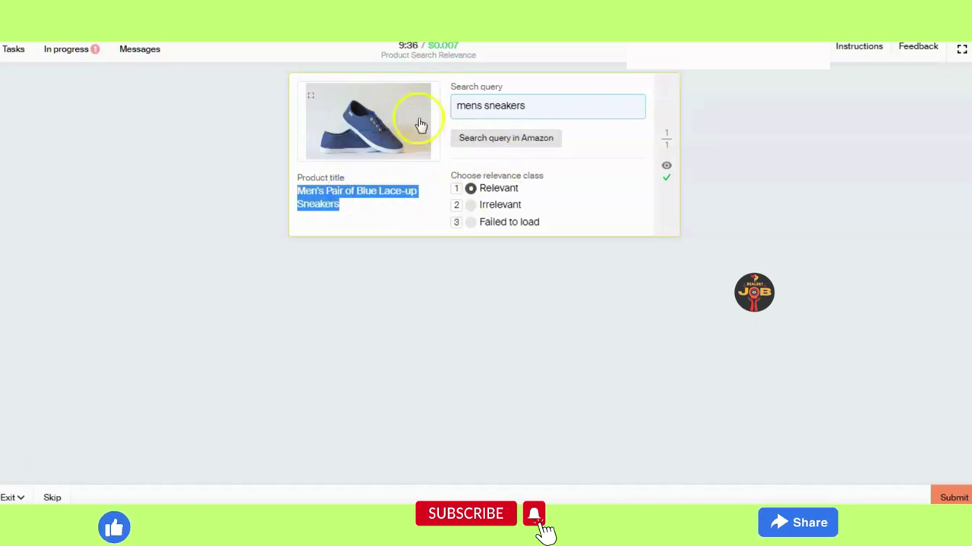
left_click(387, 147)
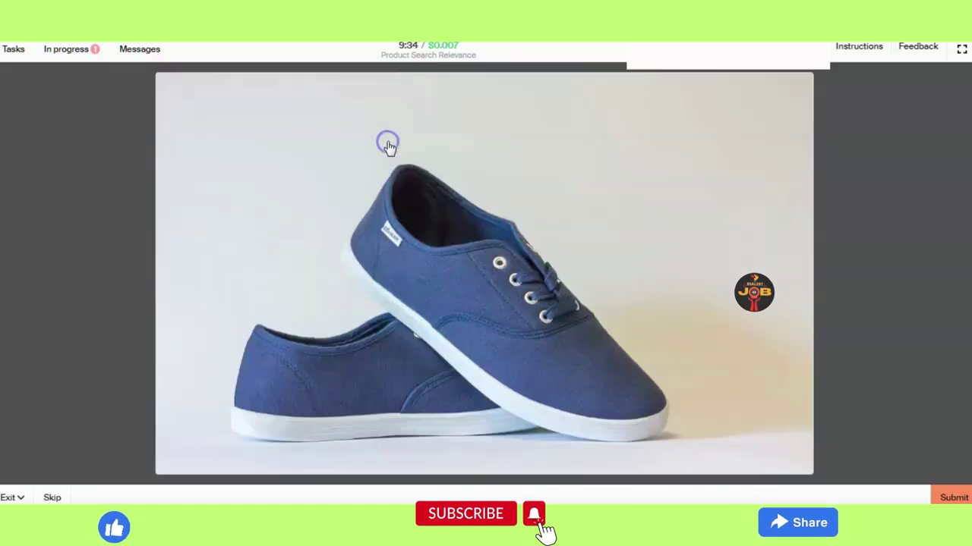
- Open the Lugz Men's Lear Lace Up Sneakers product page on Amazon and scroll through it
left_click(396, 155)
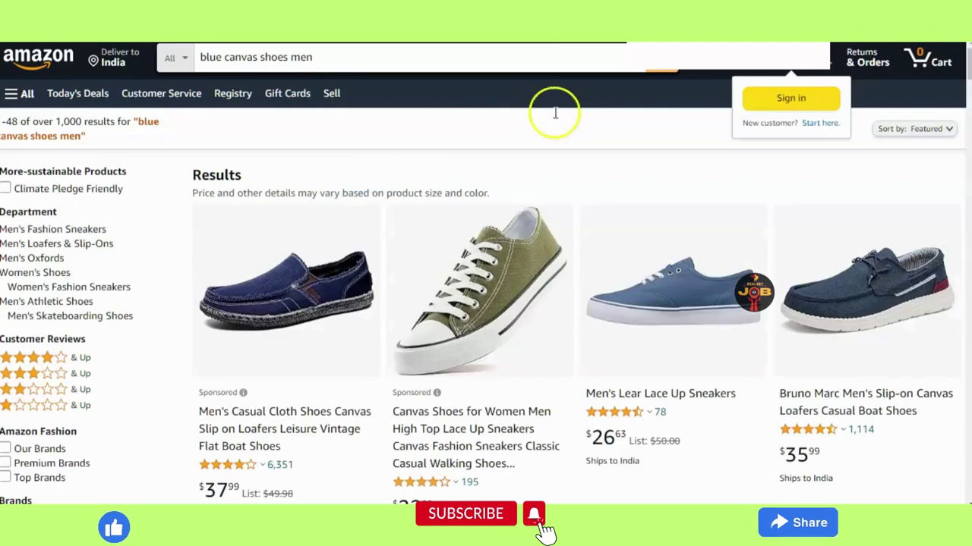
left_click(745, 311)
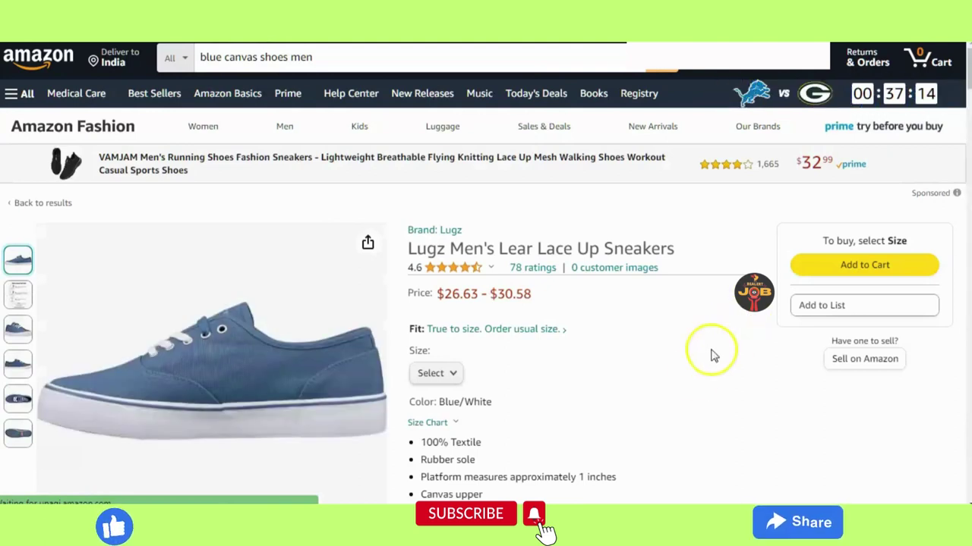
scroll(691, 331, "down", 2)
scroll(691, 332, "down", 2)
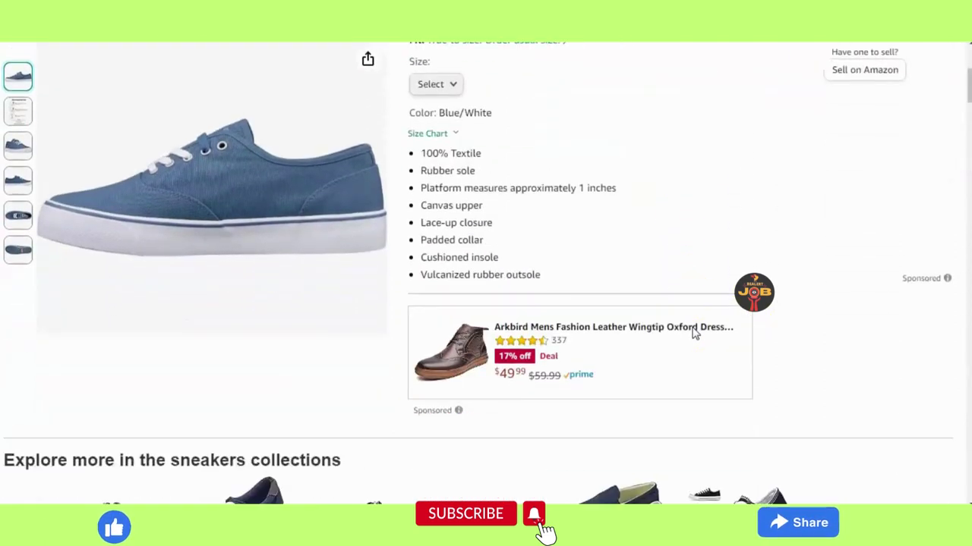
scroll(691, 331, "down", 5)
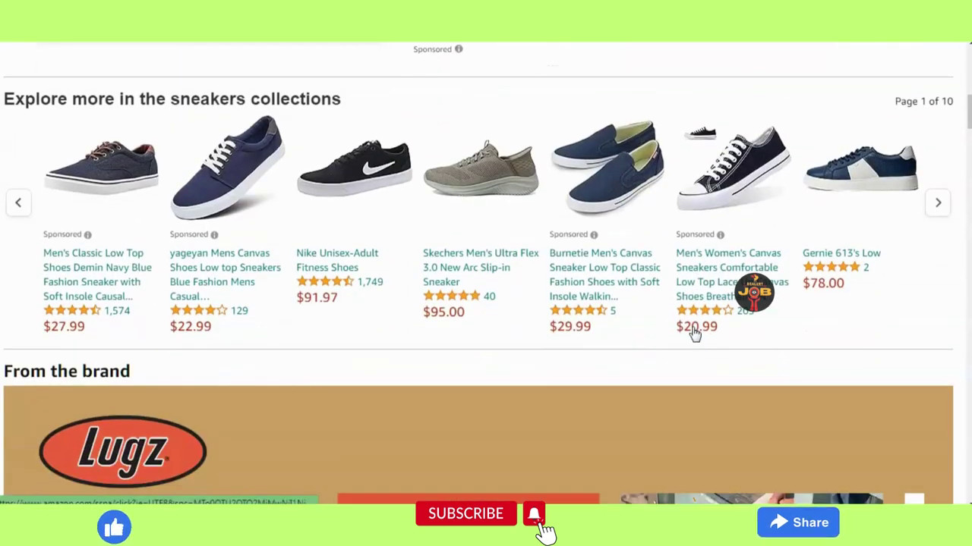
scroll(694, 334, "up", 2)
- Return to the Toloka task, recheck the enlarged photo, and view the shoe from another angle
key("ctrl+w")
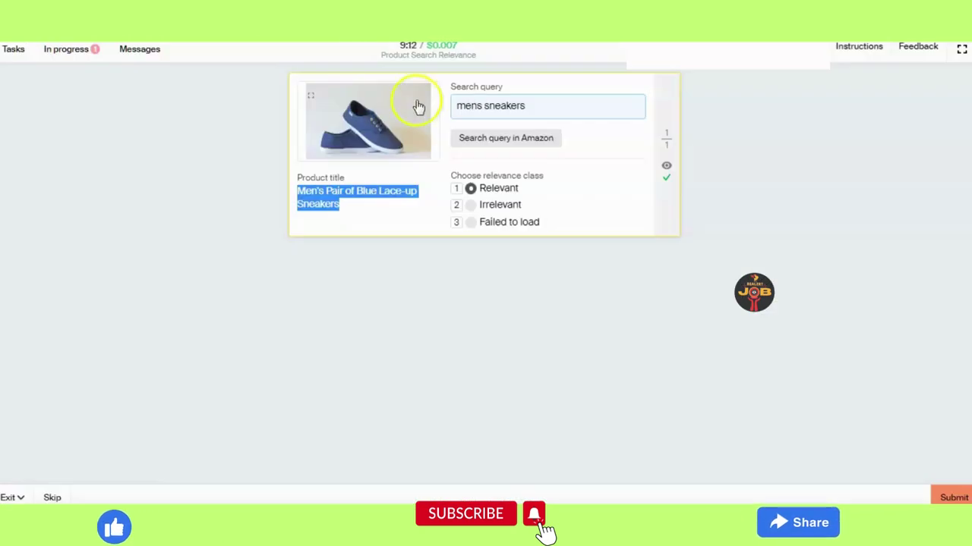
left_click(389, 134)
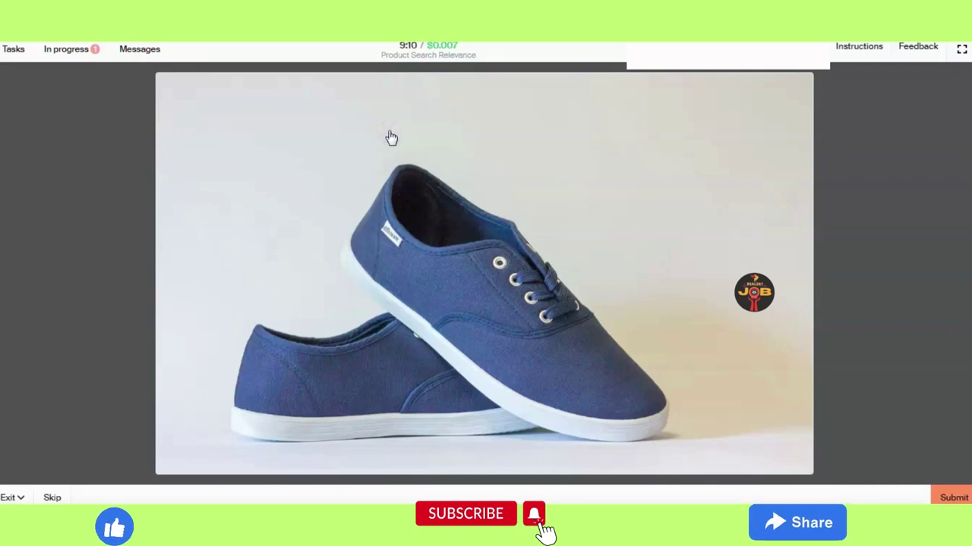
left_click(873, 336)
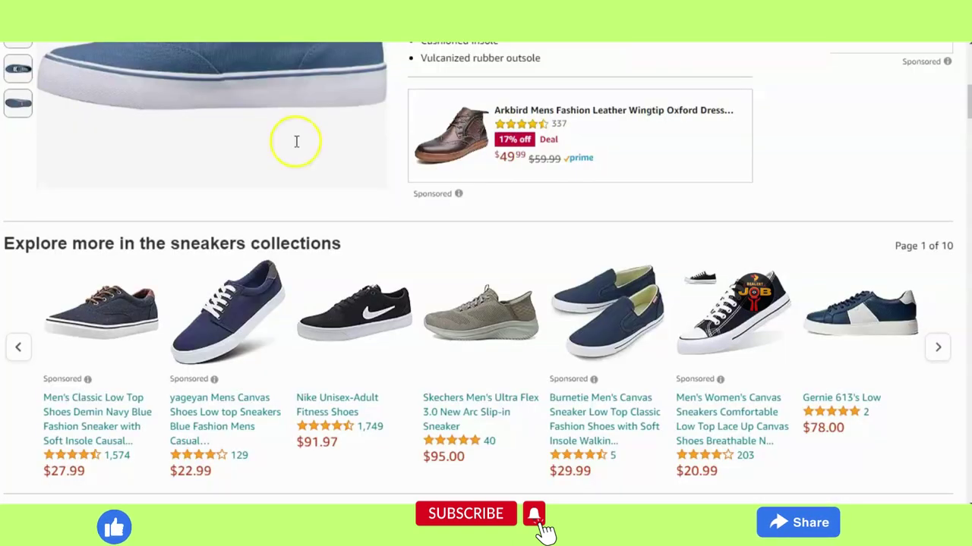
scroll(296, 142, "up", 3)
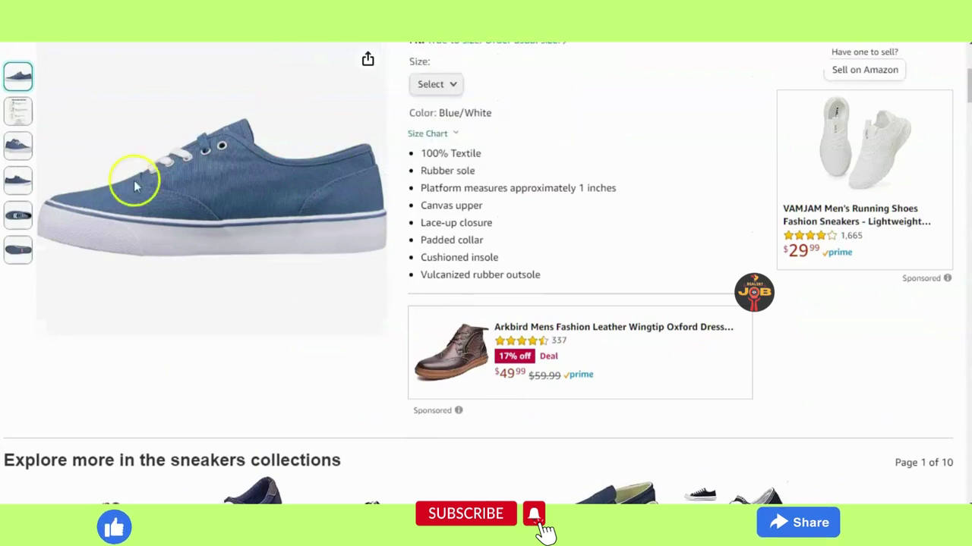
mouse_move(38, 228)
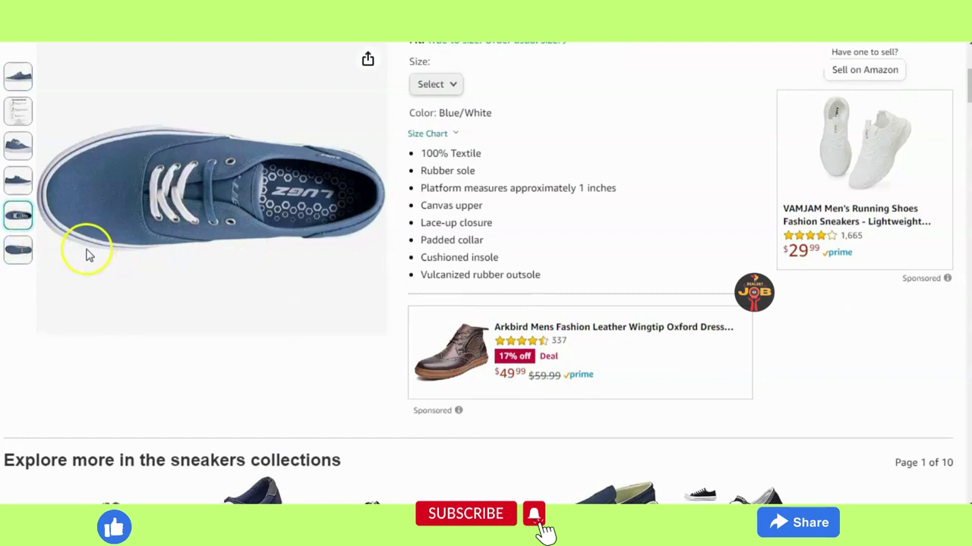
left_click(21, 247)
mouse_move(20, 182)
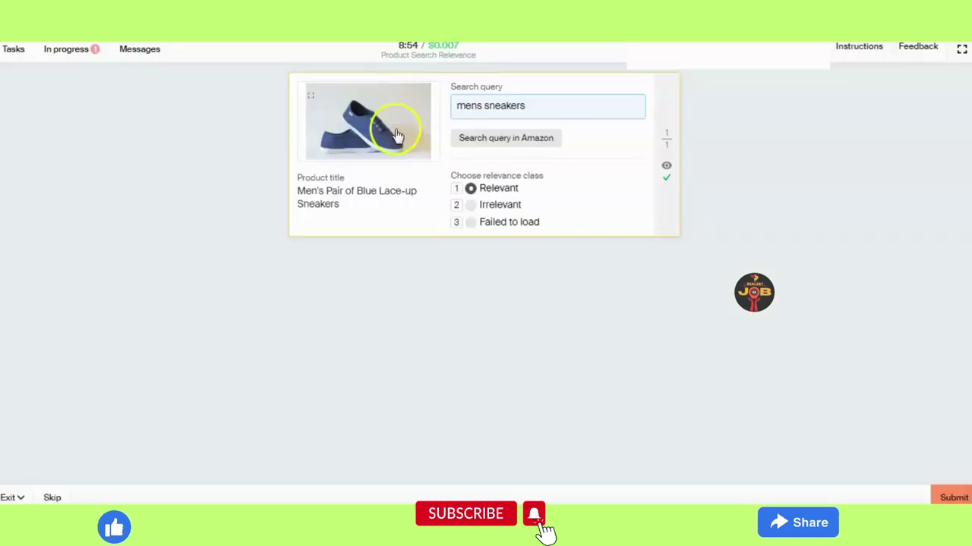
- Recheck the enlarged photo, keep Relevant selected, and submit the judgement
left_click(386, 129)
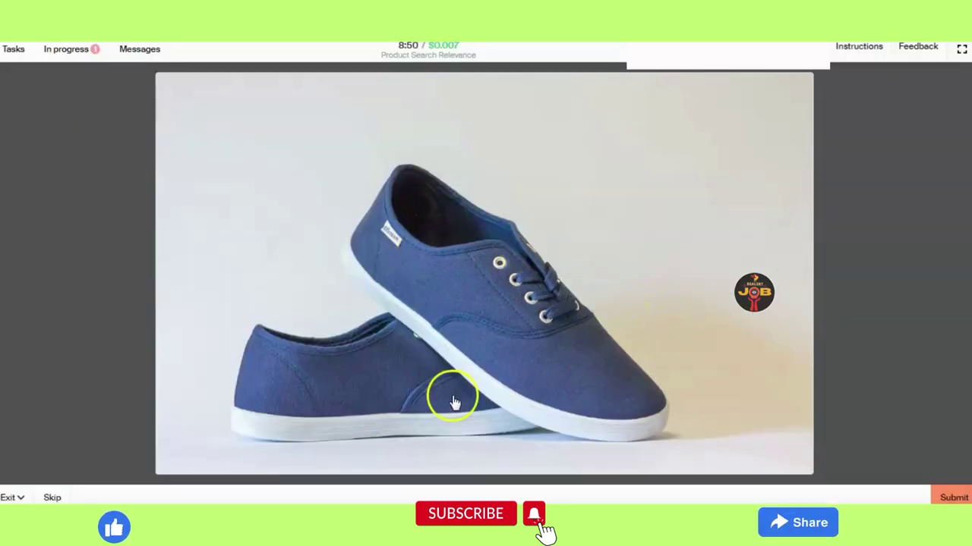
left_click(944, 318)
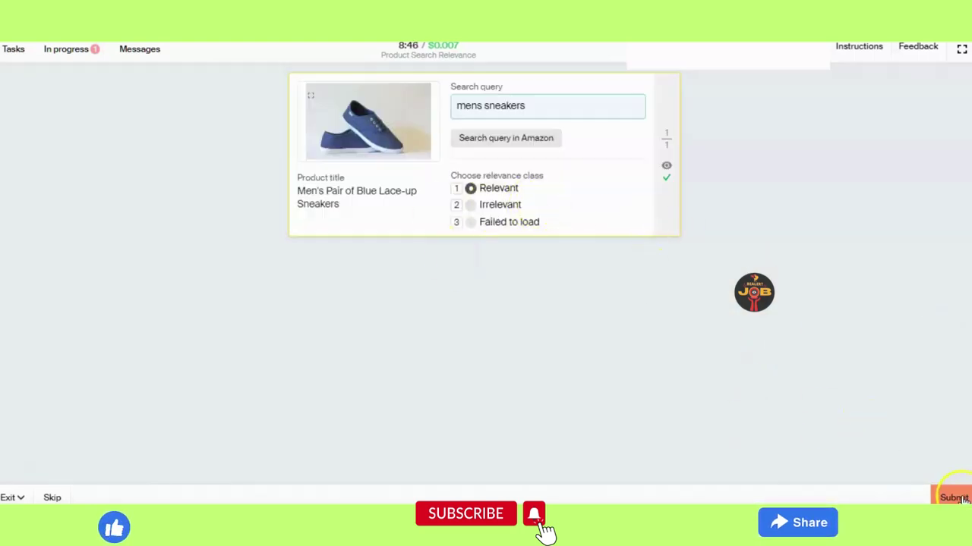
left_click(493, 189)
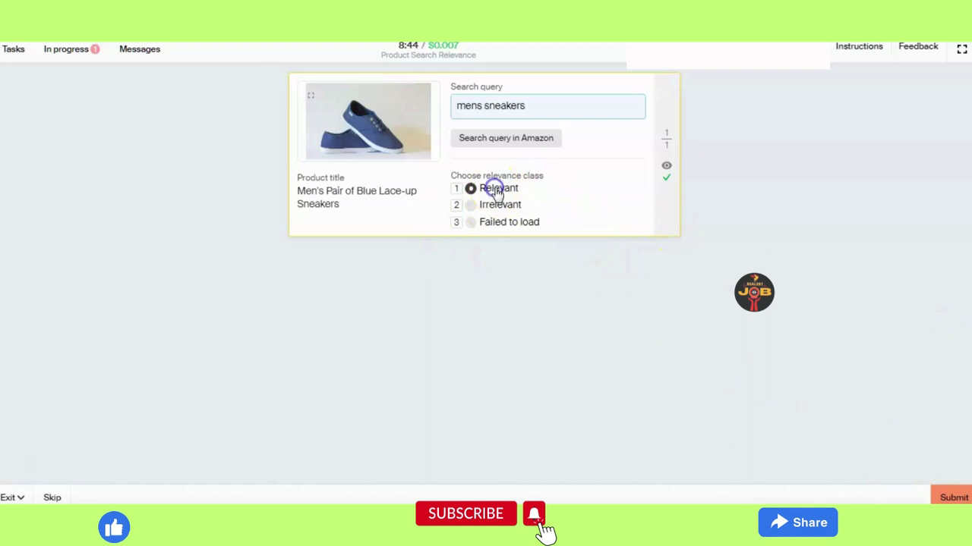
left_click(941, 497)
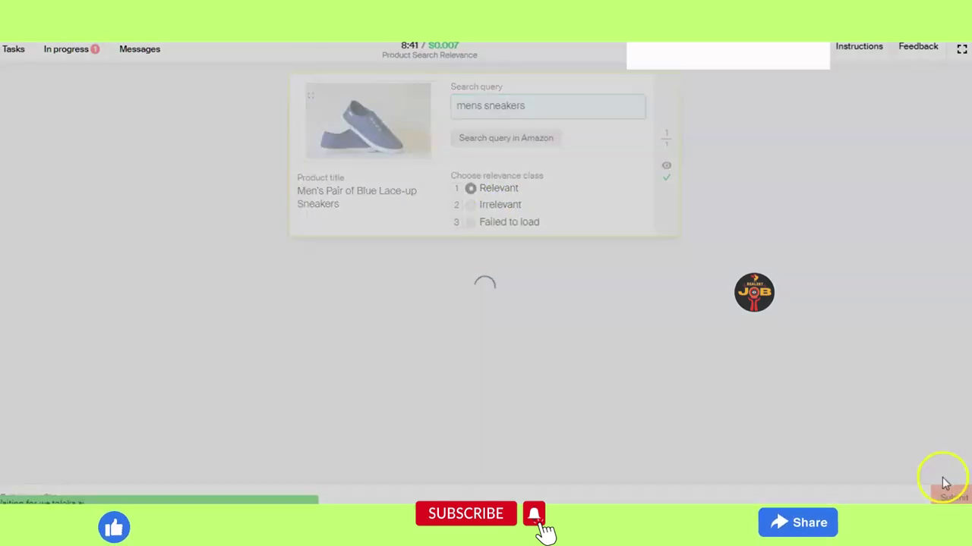